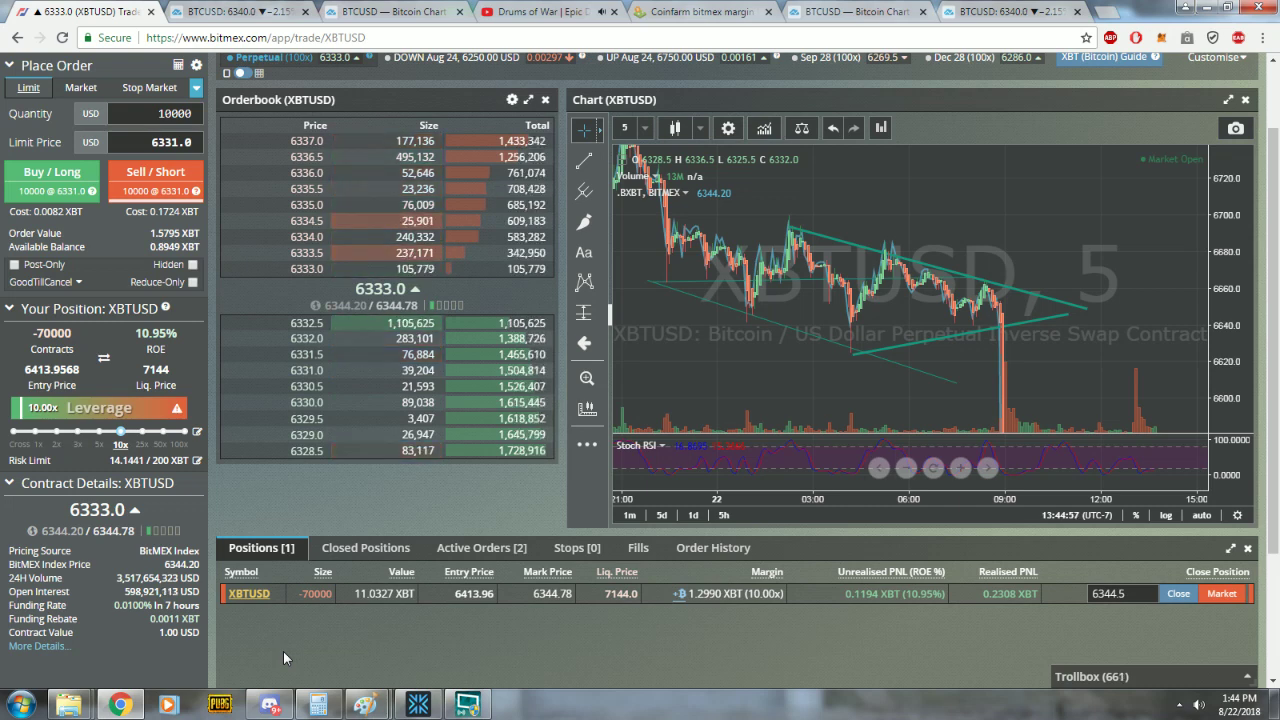
# Step: Bring up Discord with the enlarged XBTUSD converging-trendline chart over the BitMEX page
pyautogui.click(270, 705)
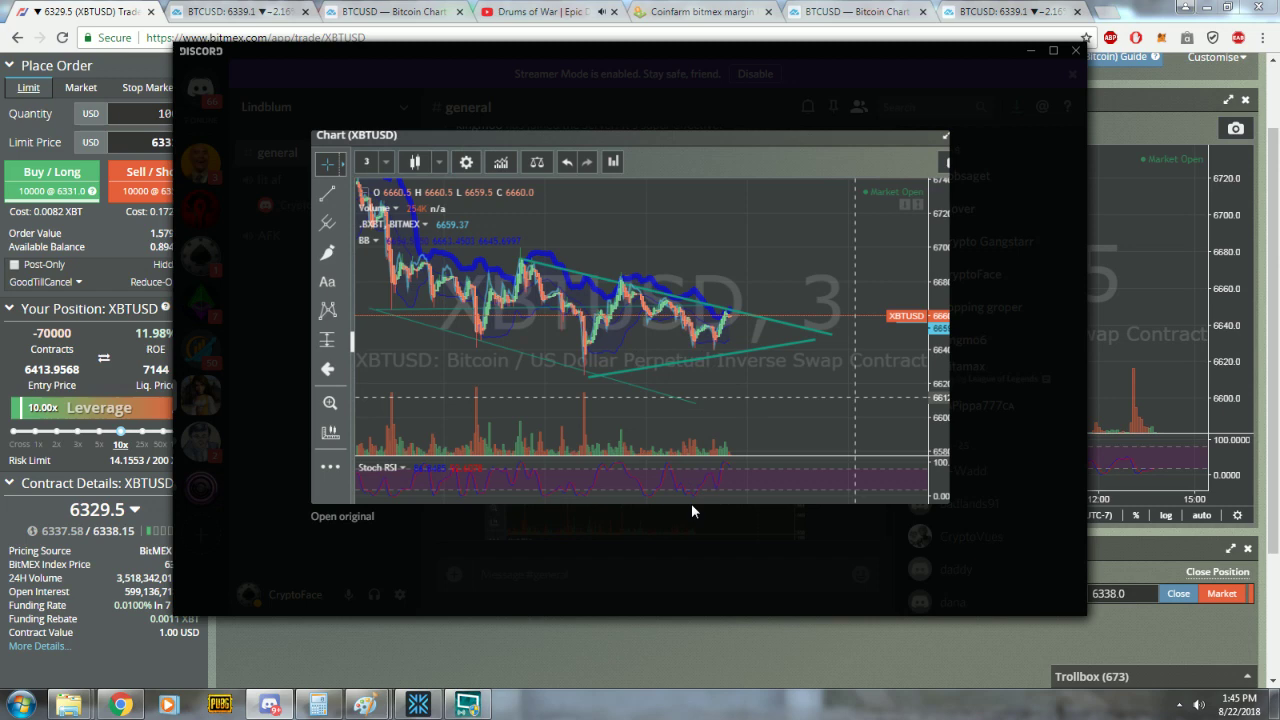
# Step: Close the image viewer, re-enlarge the XBTUSD chart from #general, then go back to BitMEX
pyautogui.click(840, 538)
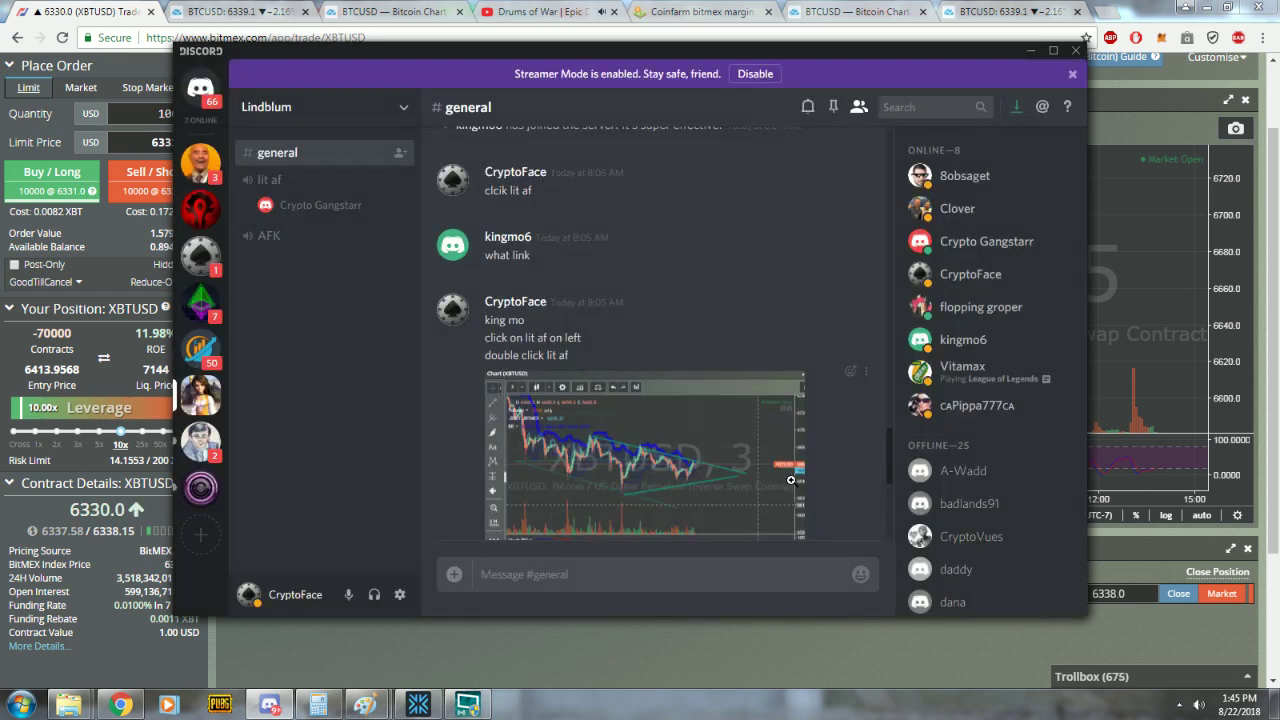
pyautogui.moveTo(618, 303); pyautogui.dragTo(580, 303)
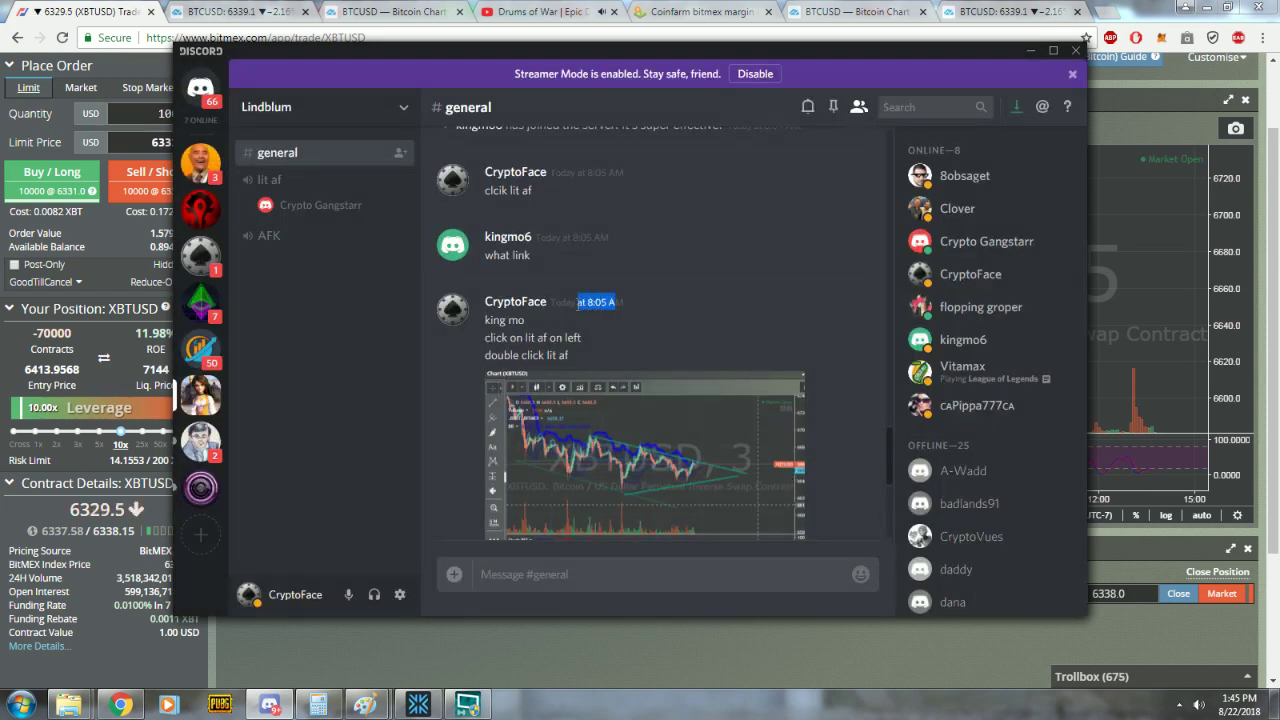
pyautogui.click(729, 329)
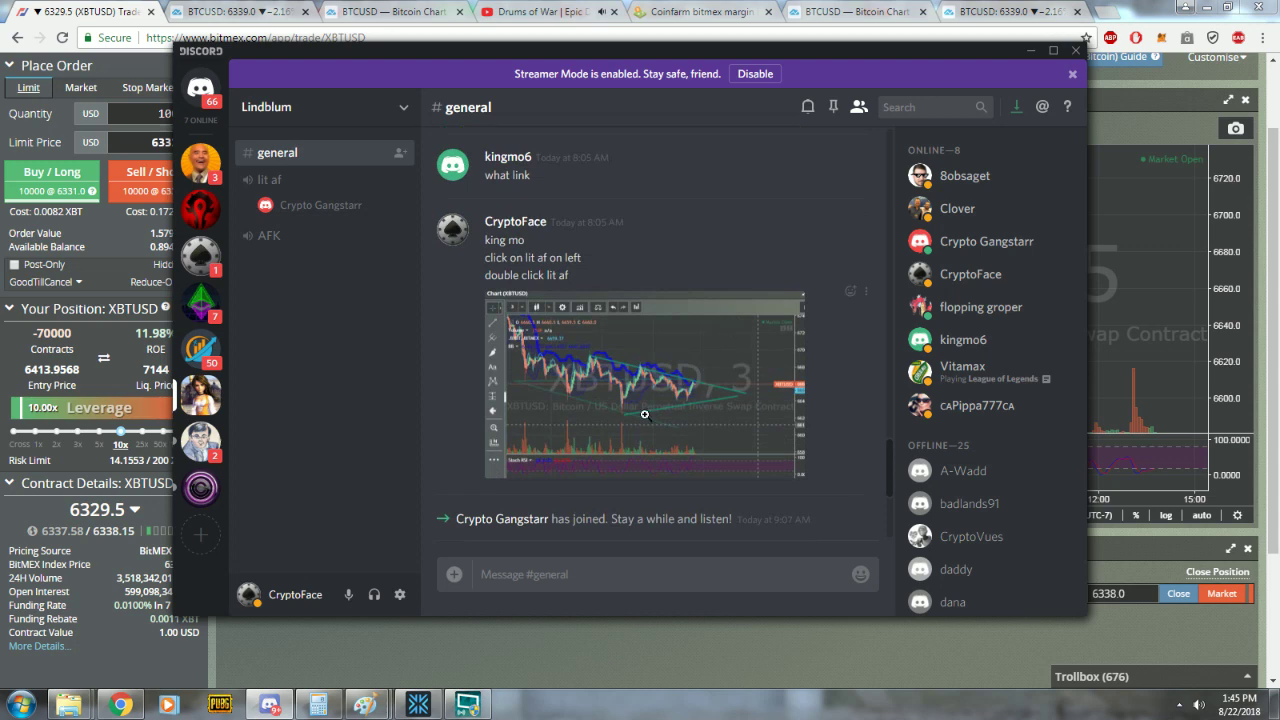
pyautogui.click(663, 382)
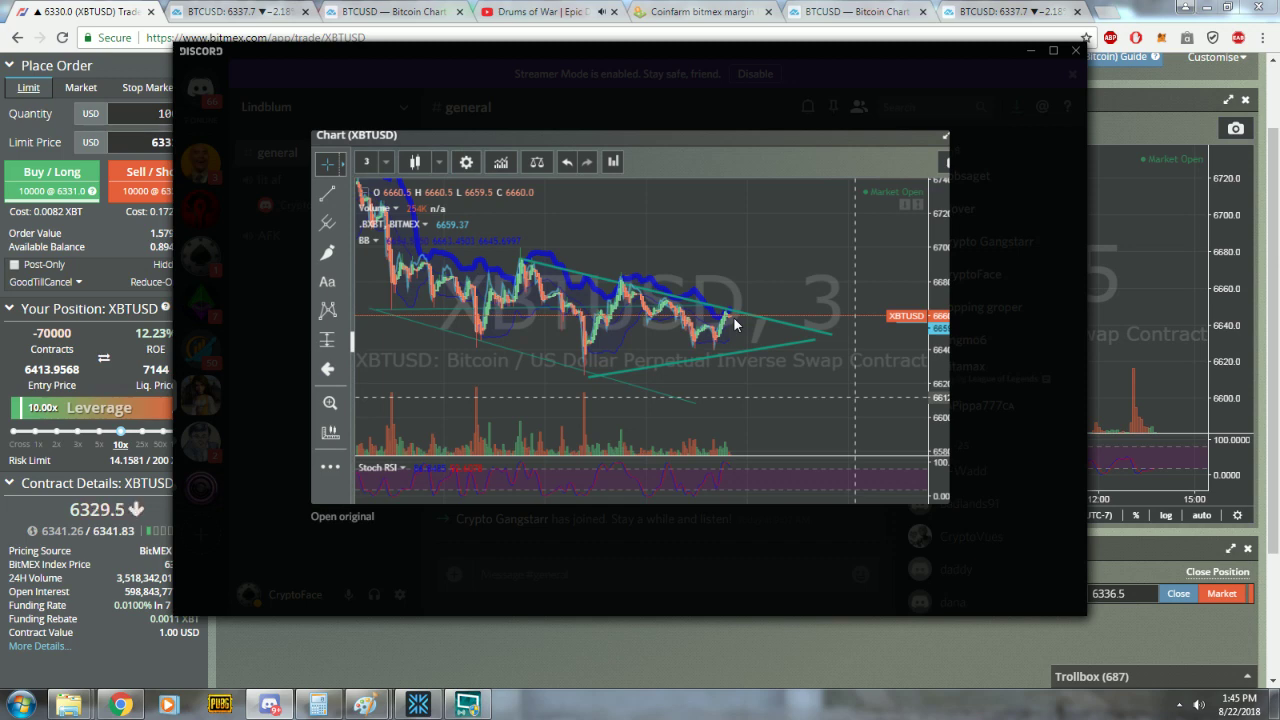
pyautogui.hotkey('alt', 'Tab')
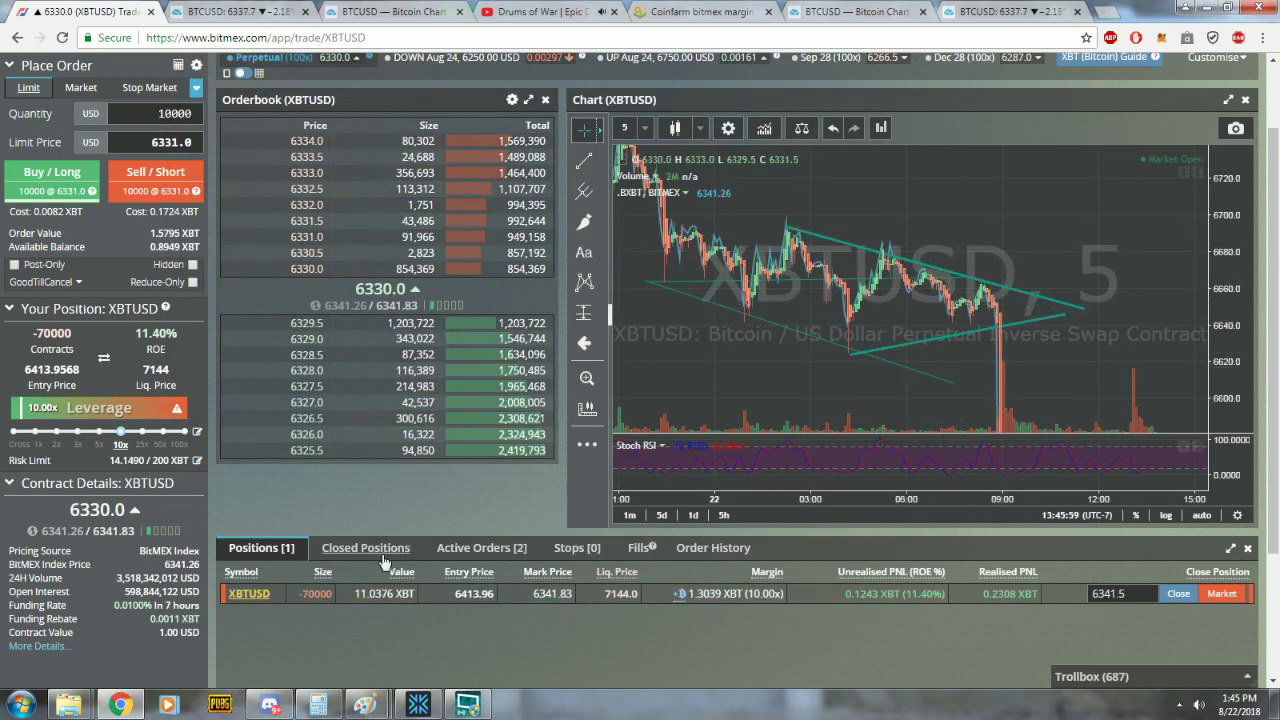
pyautogui.click(269, 704)
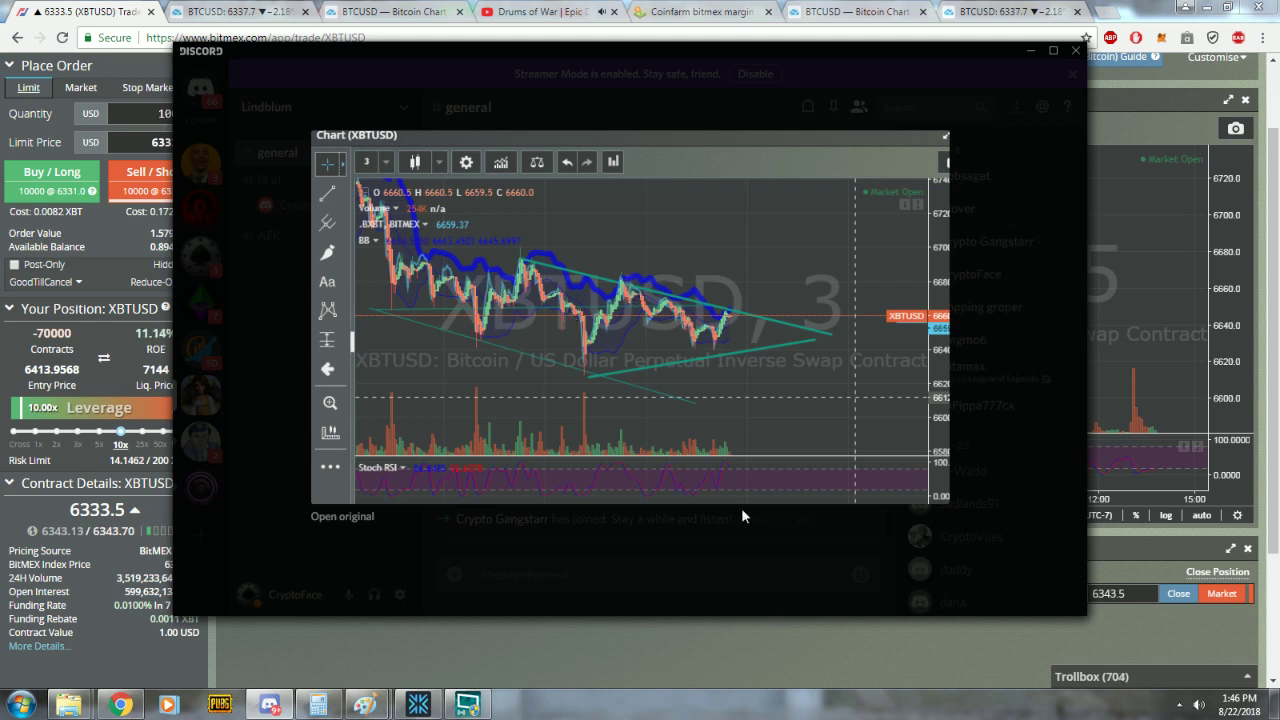
pyautogui.click(1088, 323)
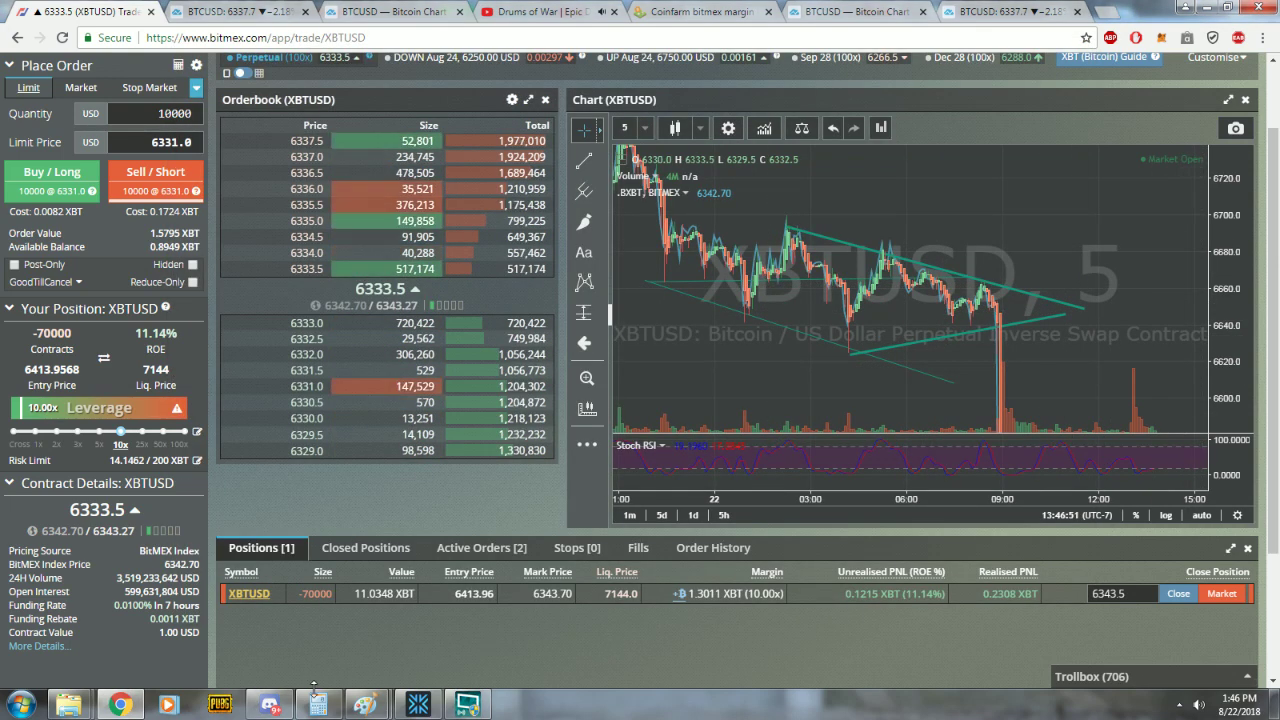
# Step: Bring Discord forward, close the chart image, and scroll through the #bitmexpositions channel
pyautogui.click(270, 705)
pyautogui.click(428, 517)
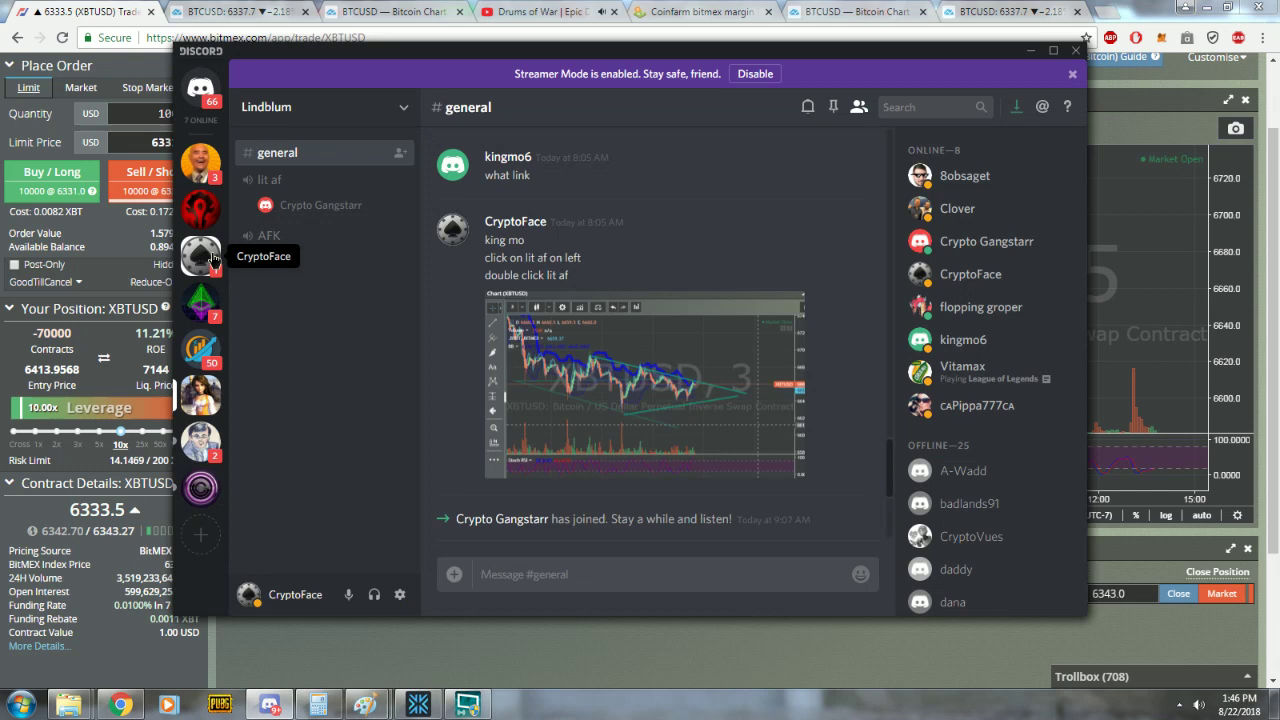
pyautogui.click(200, 256)
pyautogui.scroll(5, 350, 325)
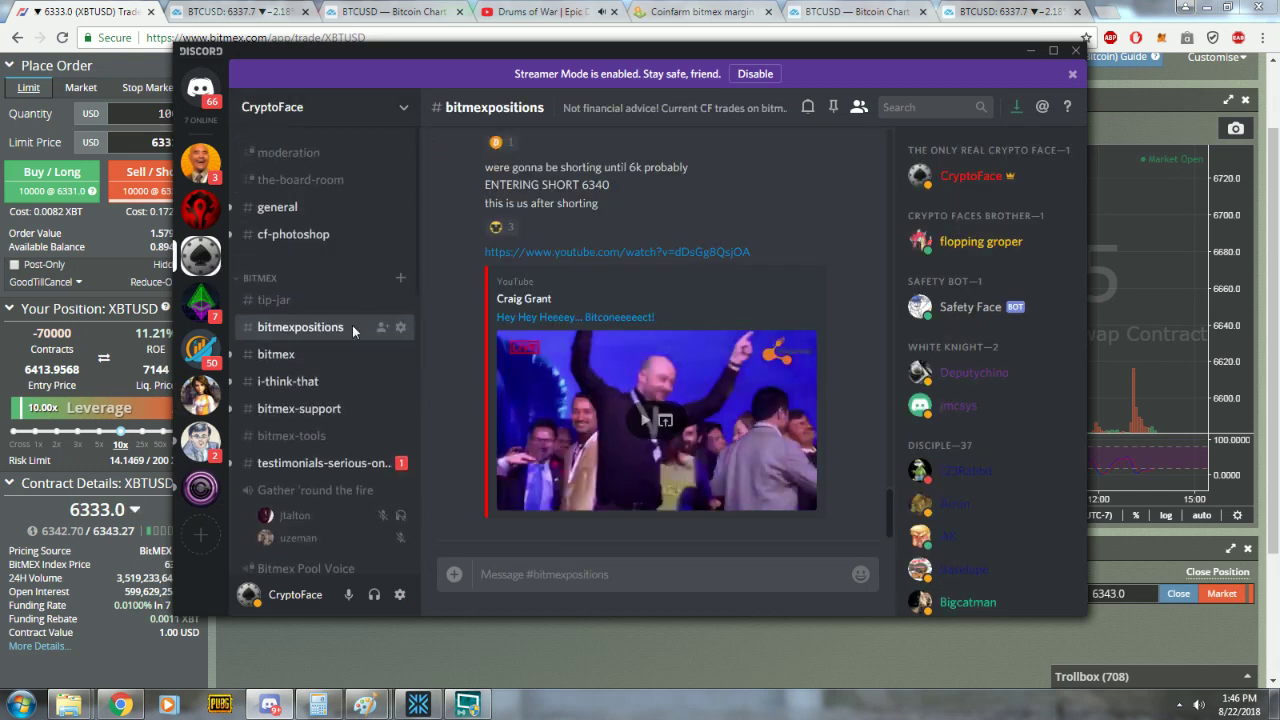
pyautogui.scroll(12, 668, 422)
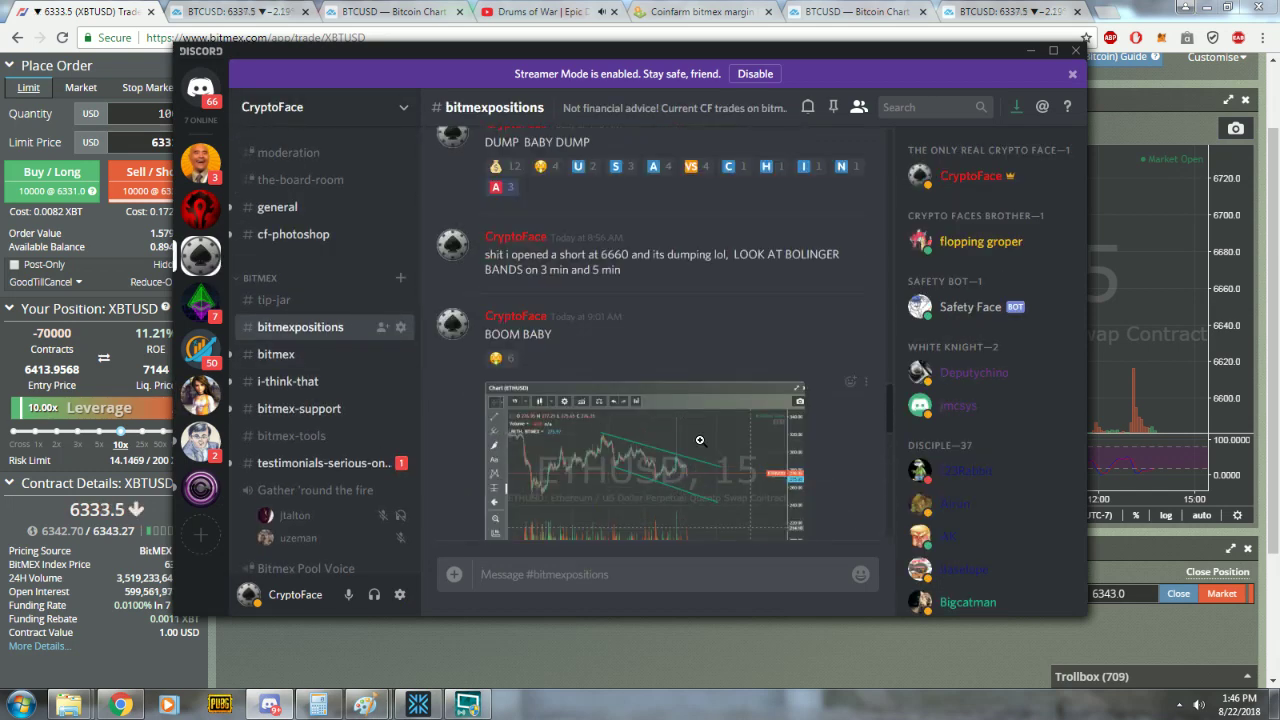
pyautogui.scroll(10, 700, 441)
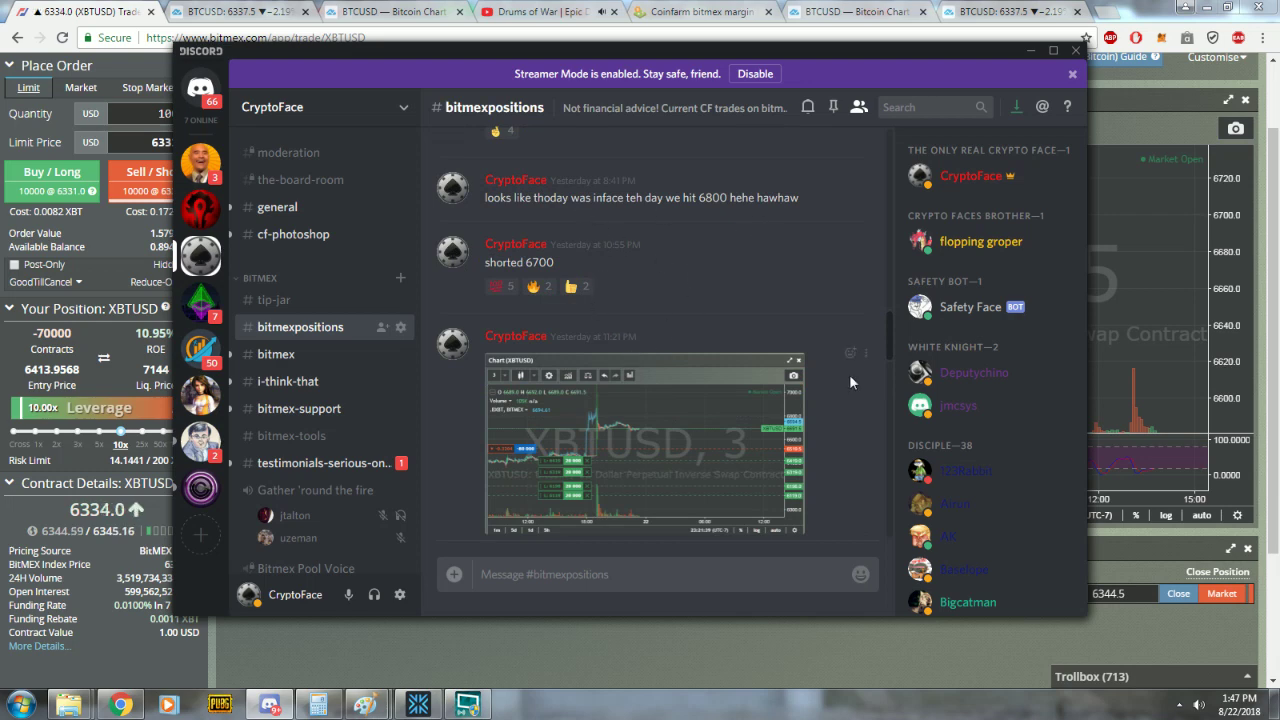
pyautogui.scroll(-5, 849, 382)
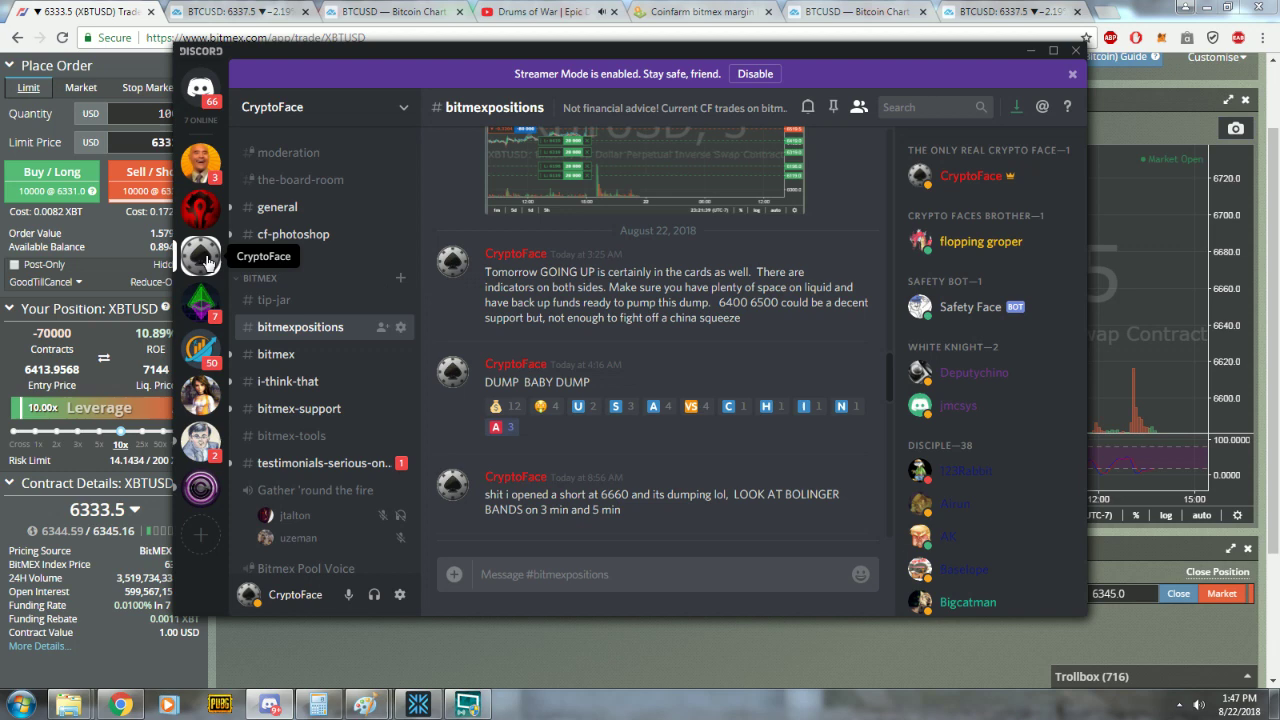
# Step: Look over the direct messages, then return to #bitmexpositions and its 6660 short calls
pyautogui.click(200, 88)
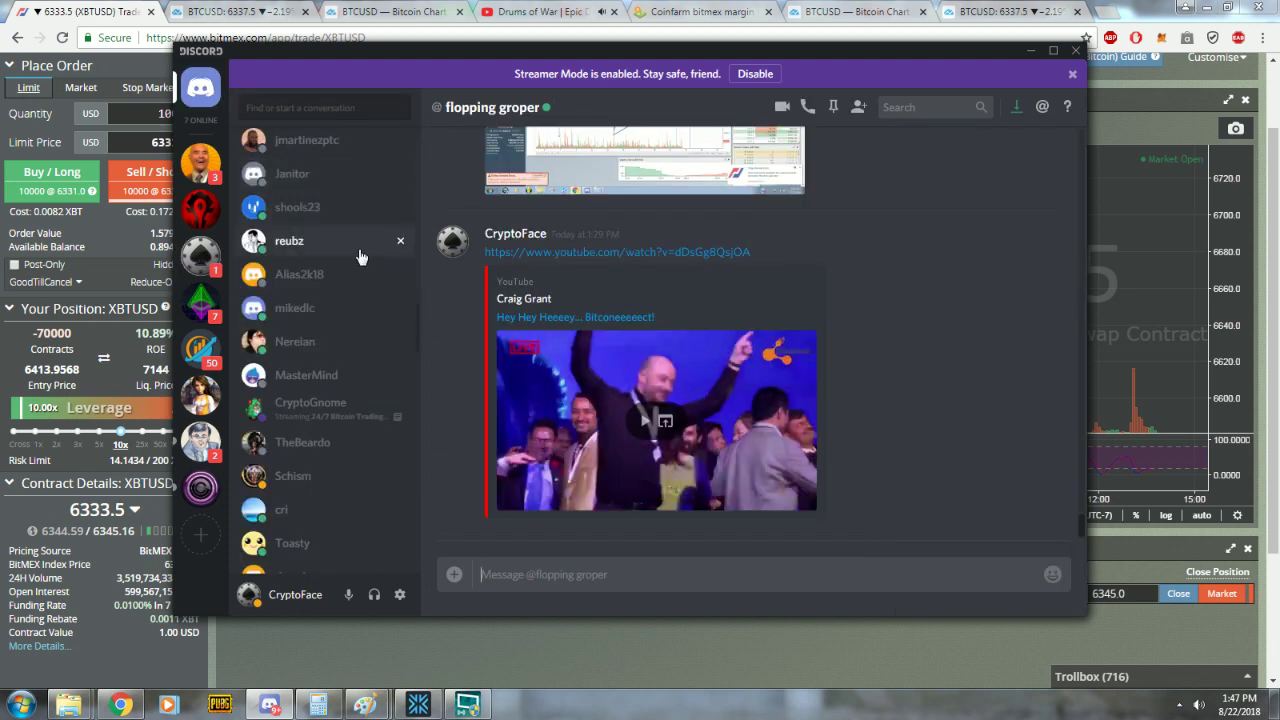
pyautogui.scroll(5, 368, 420)
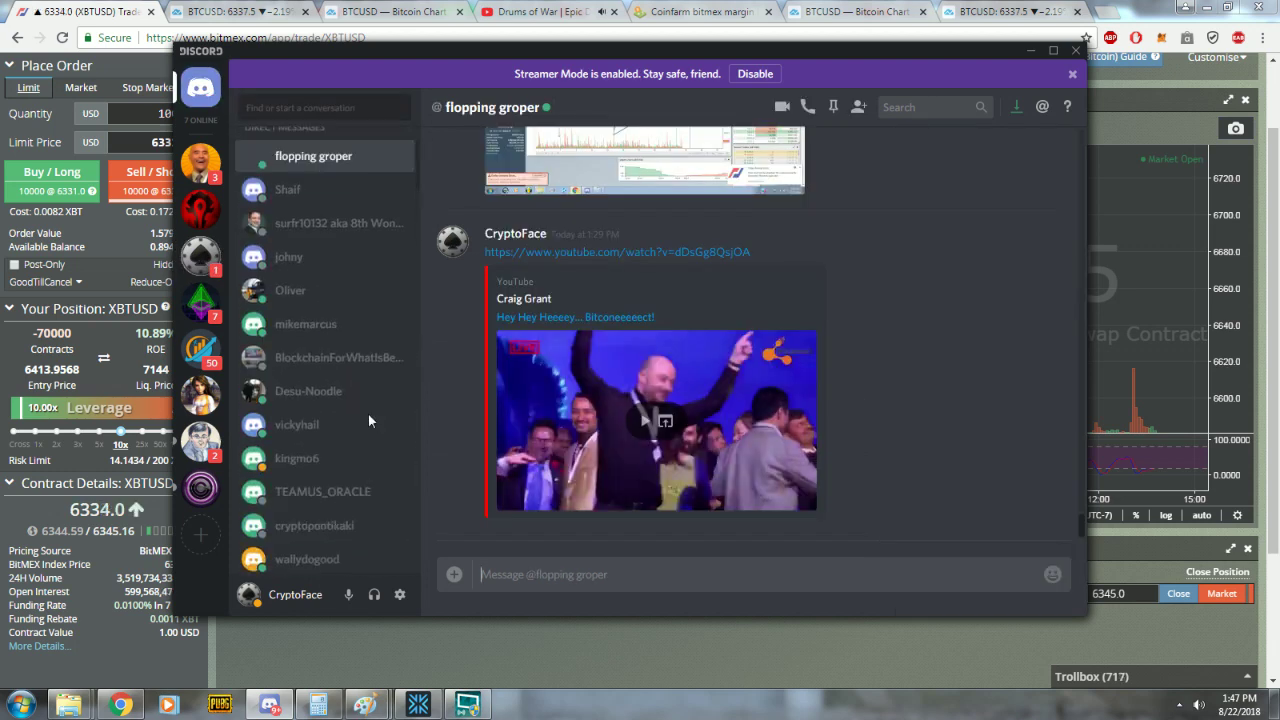
pyautogui.scroll(2, 368, 420)
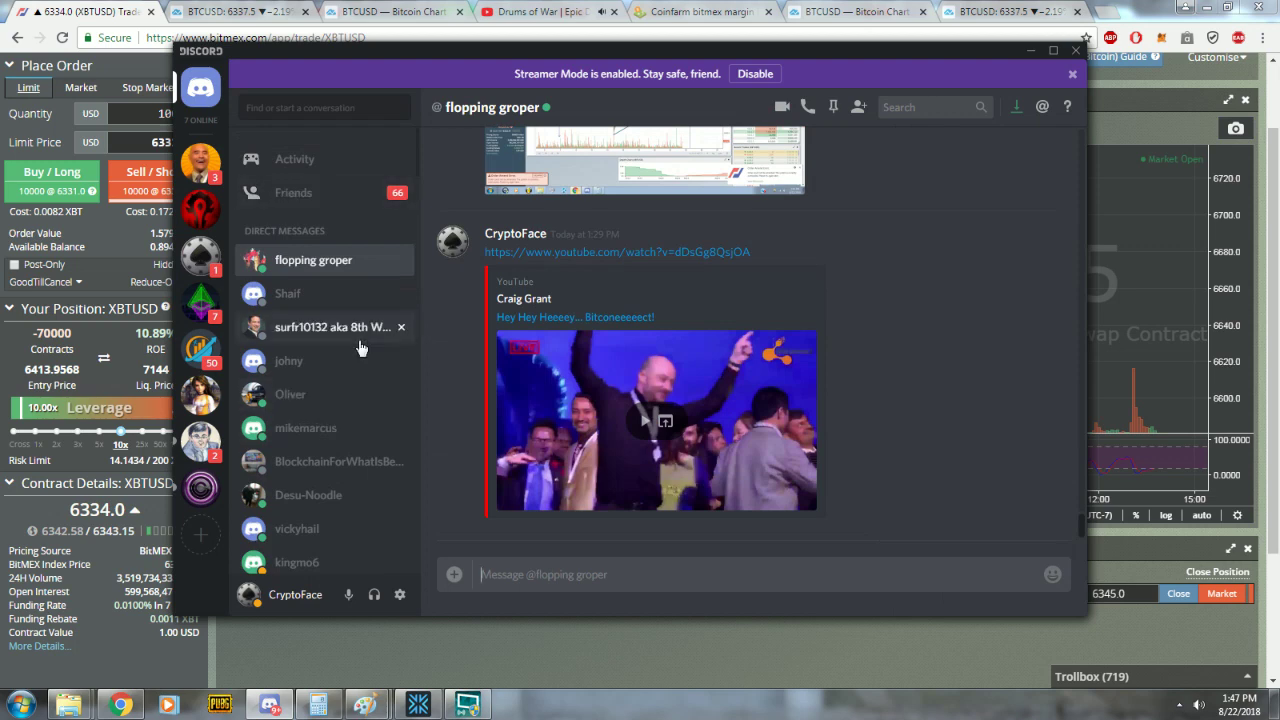
pyautogui.click(208, 266)
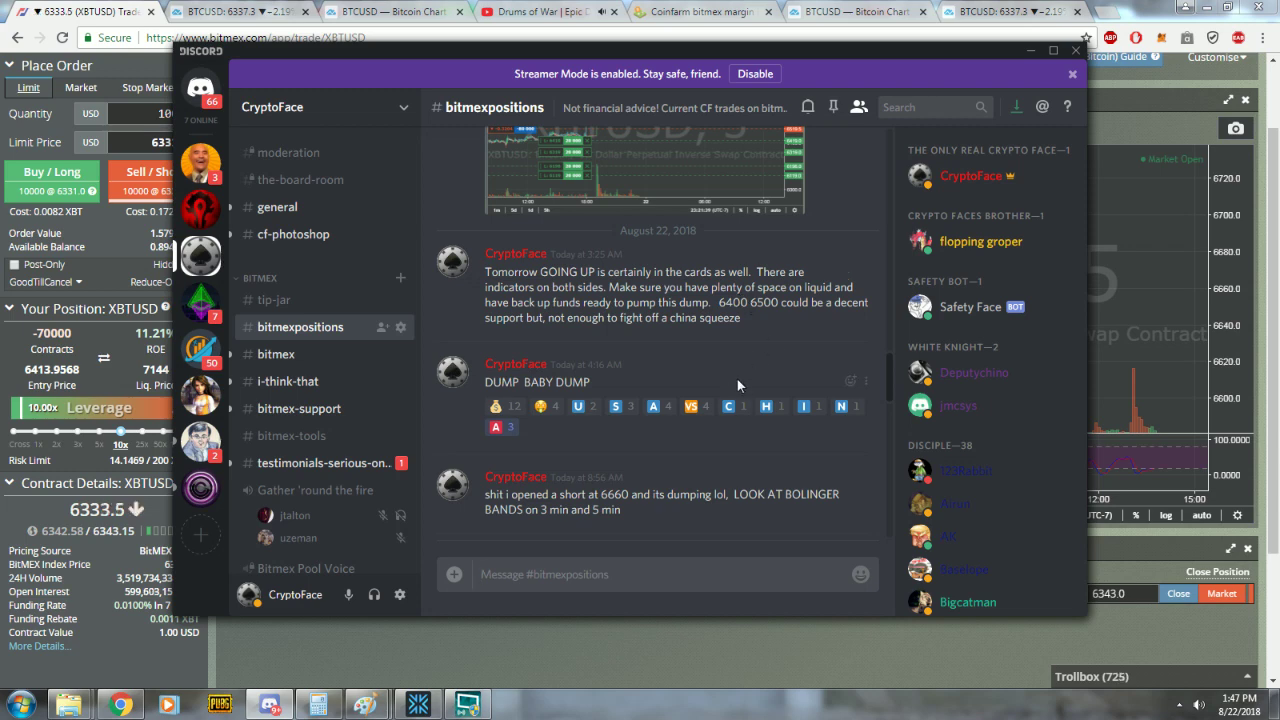
# Step: Scroll #bitmexpositions to the newest calls: ETH short exiting 260 and trim BTC shorts
pyautogui.scroll(3, 739, 387)
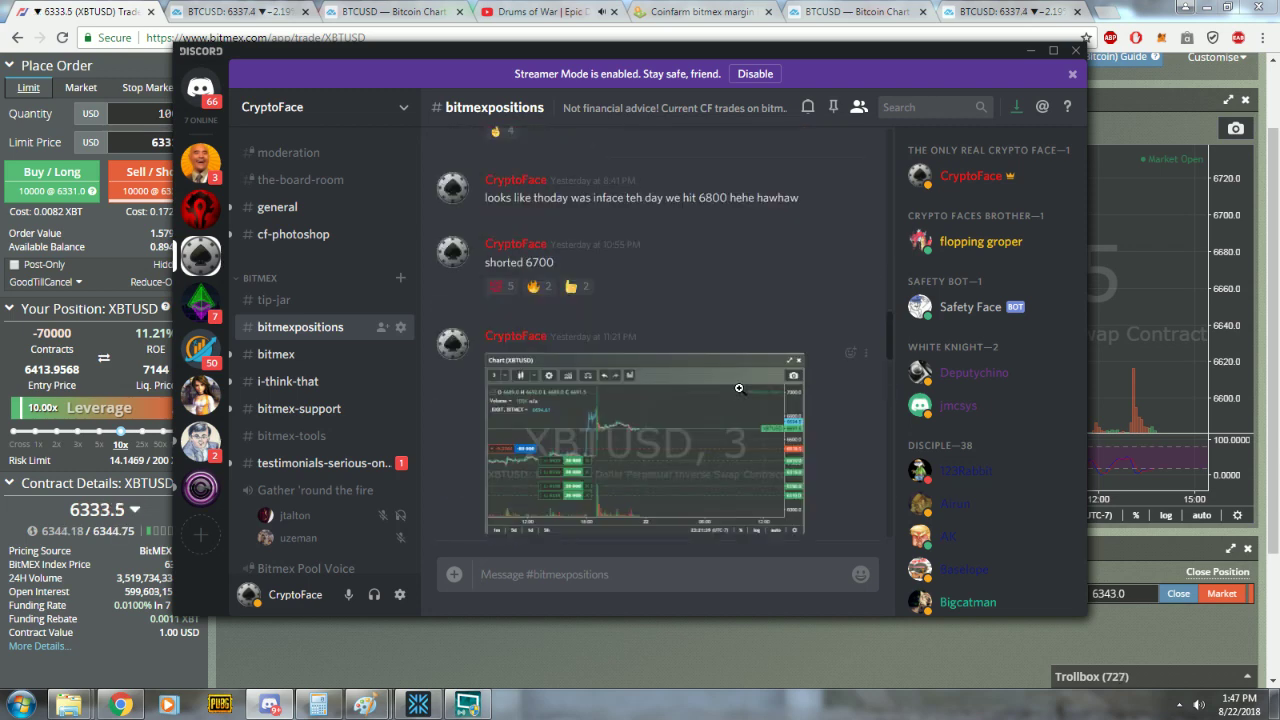
pyautogui.scroll(4, 739, 388)
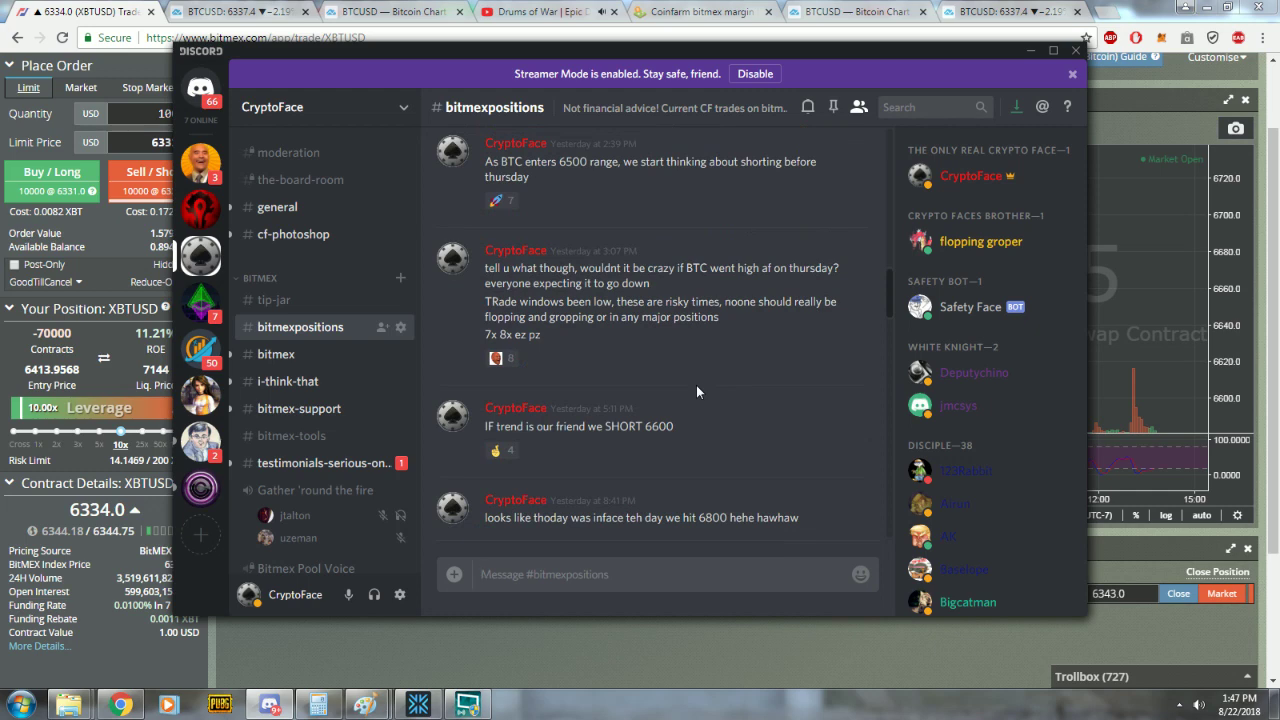
pyautogui.scroll(-1, 696, 385)
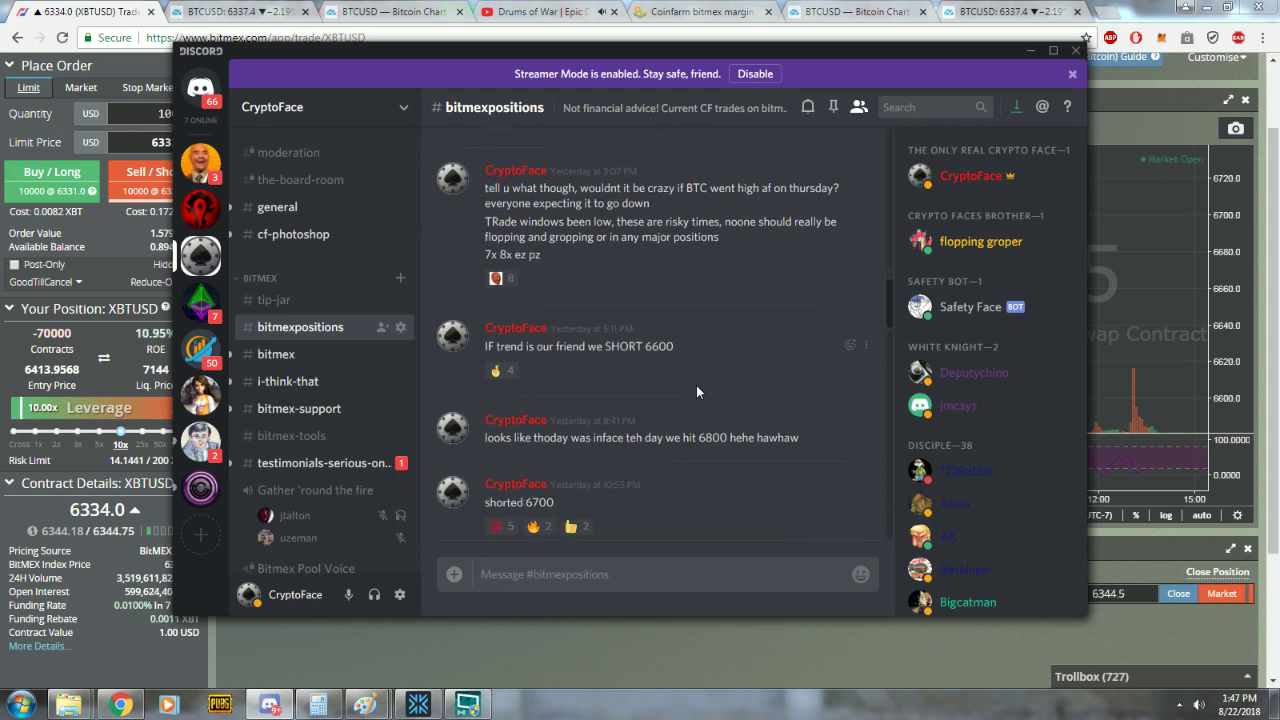
pyautogui.scroll(-6, 829, 400)
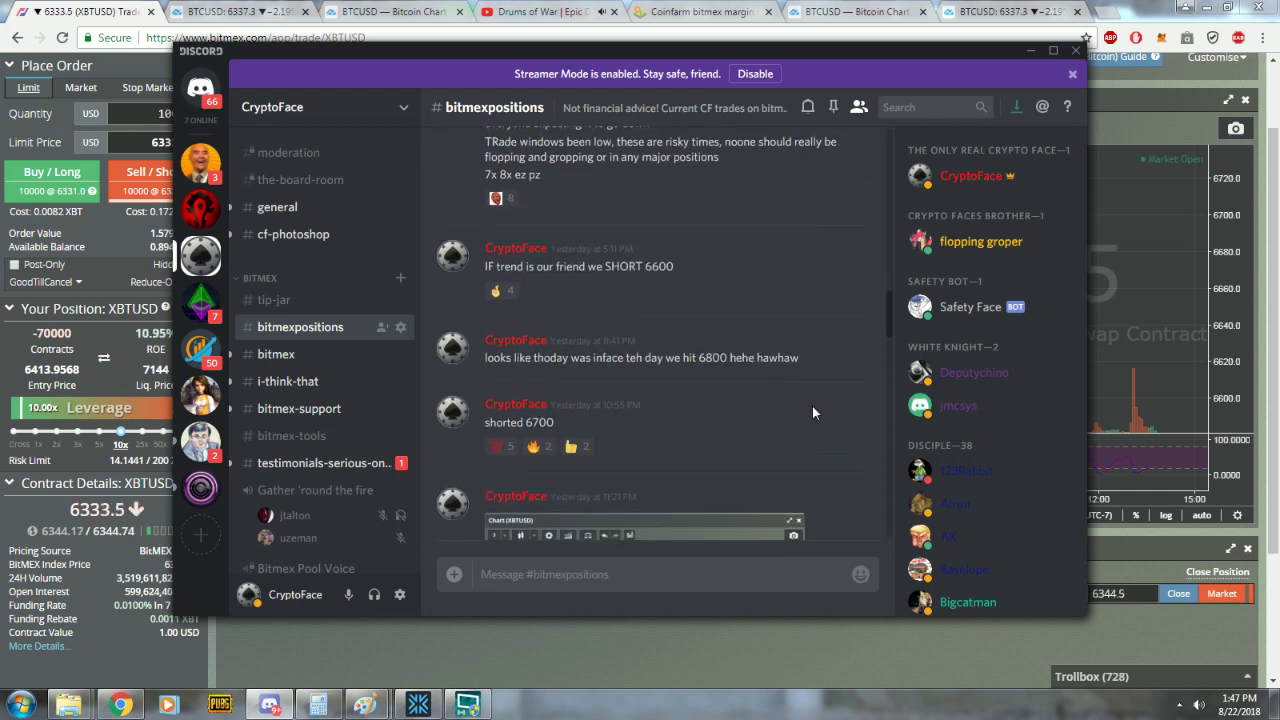
pyautogui.scroll(-3, 804, 331)
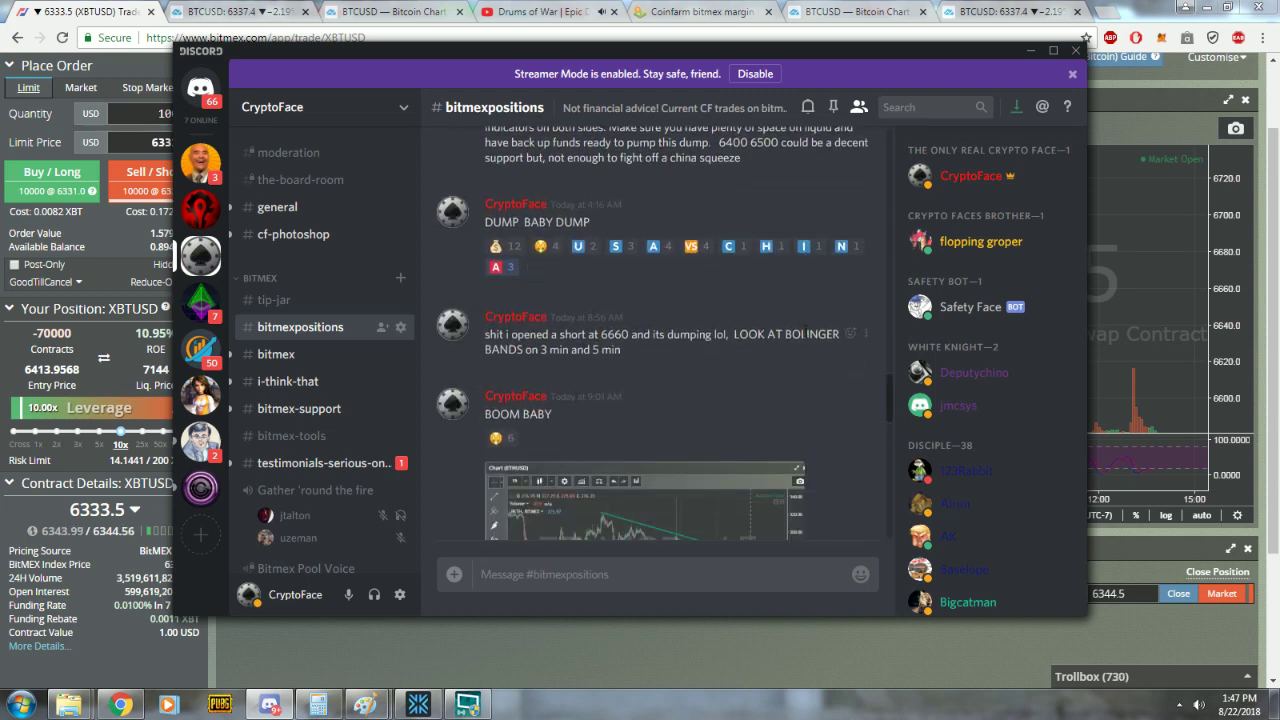
pyautogui.scroll(-3, 766, 369)
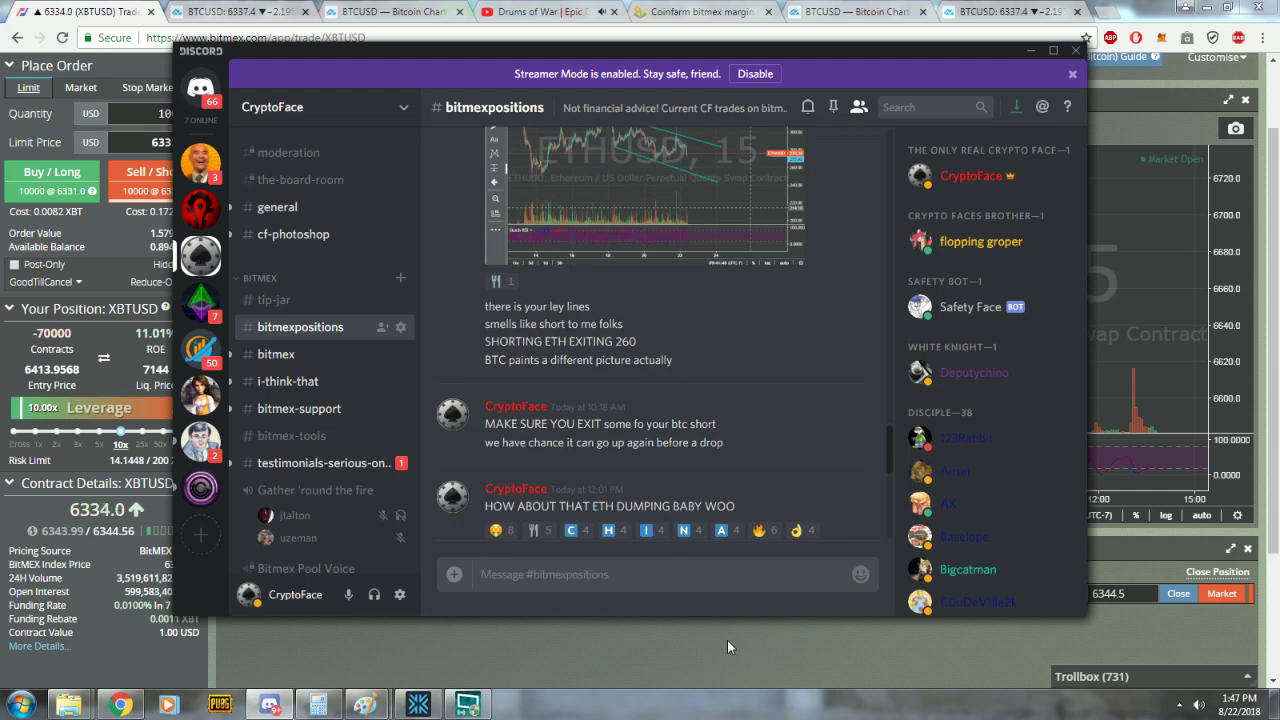
# Step: Return to BitMEX and view the ETHUSD chart, panned toward the latest candles
pyautogui.click(654, 633)
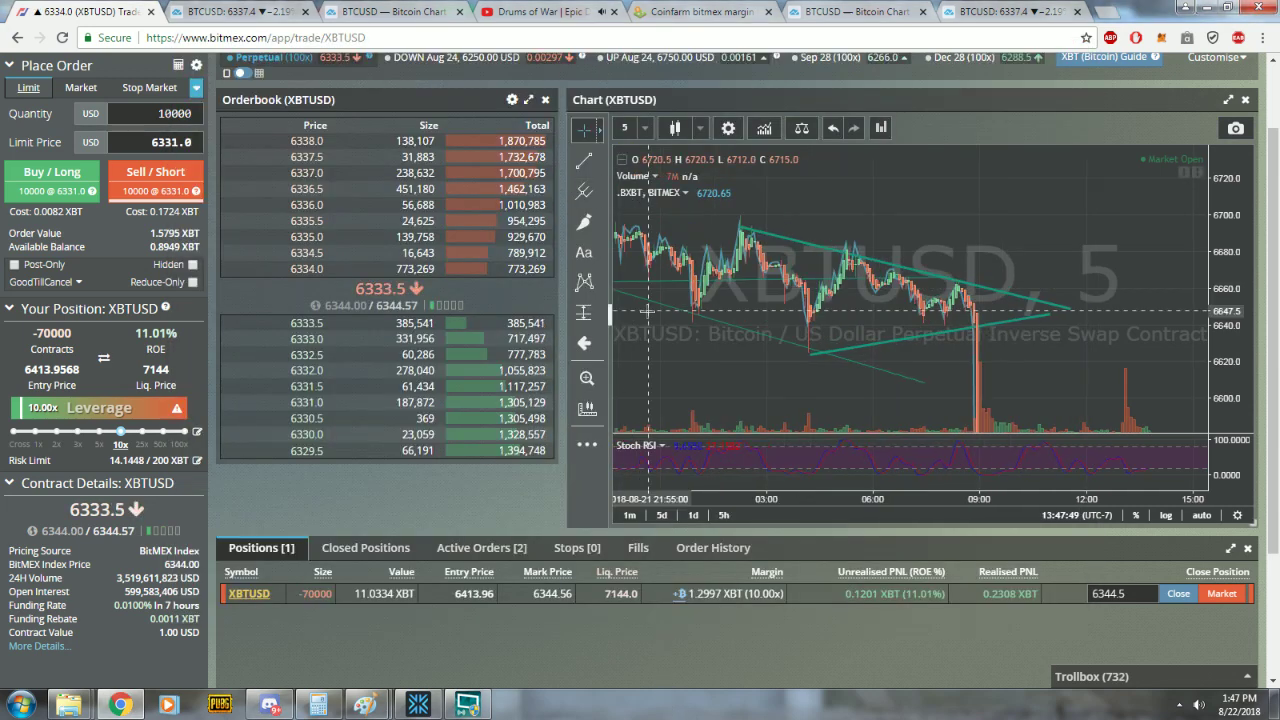
pyautogui.scroll(2, 541, 200)
pyautogui.click(536, 118)
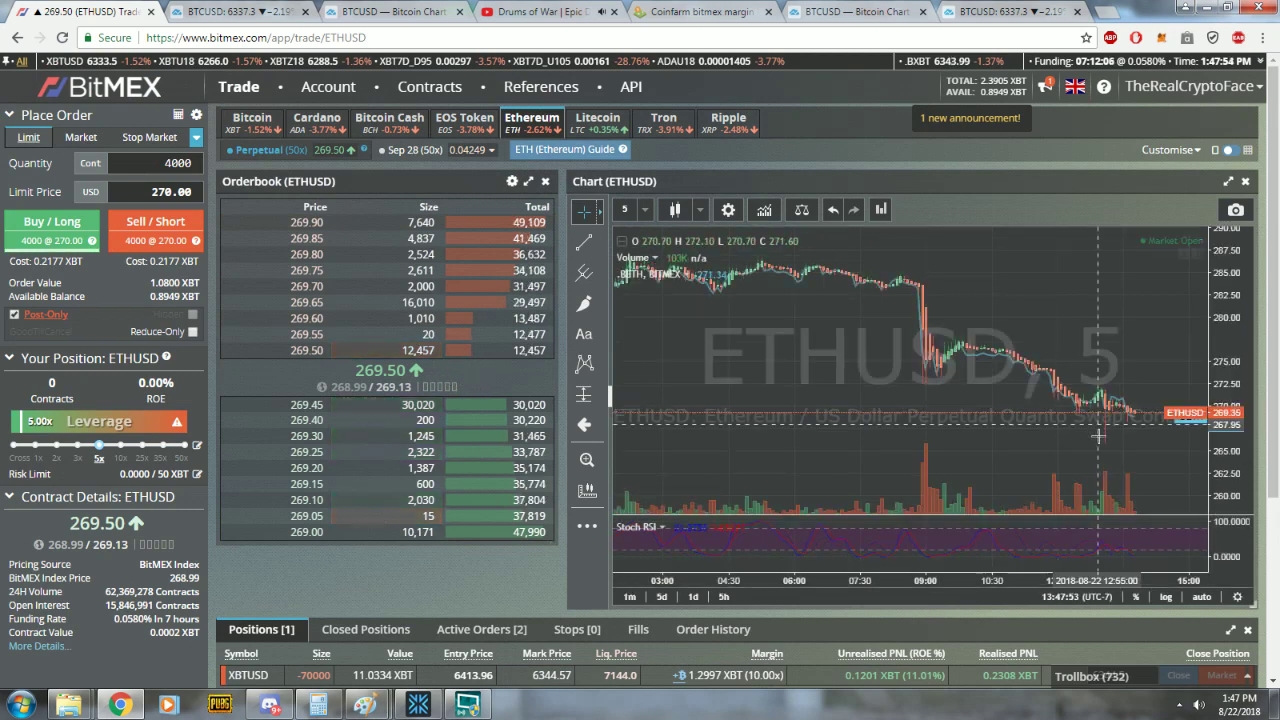
pyautogui.moveTo(1098, 436); pyautogui.dragTo(1019, 440)
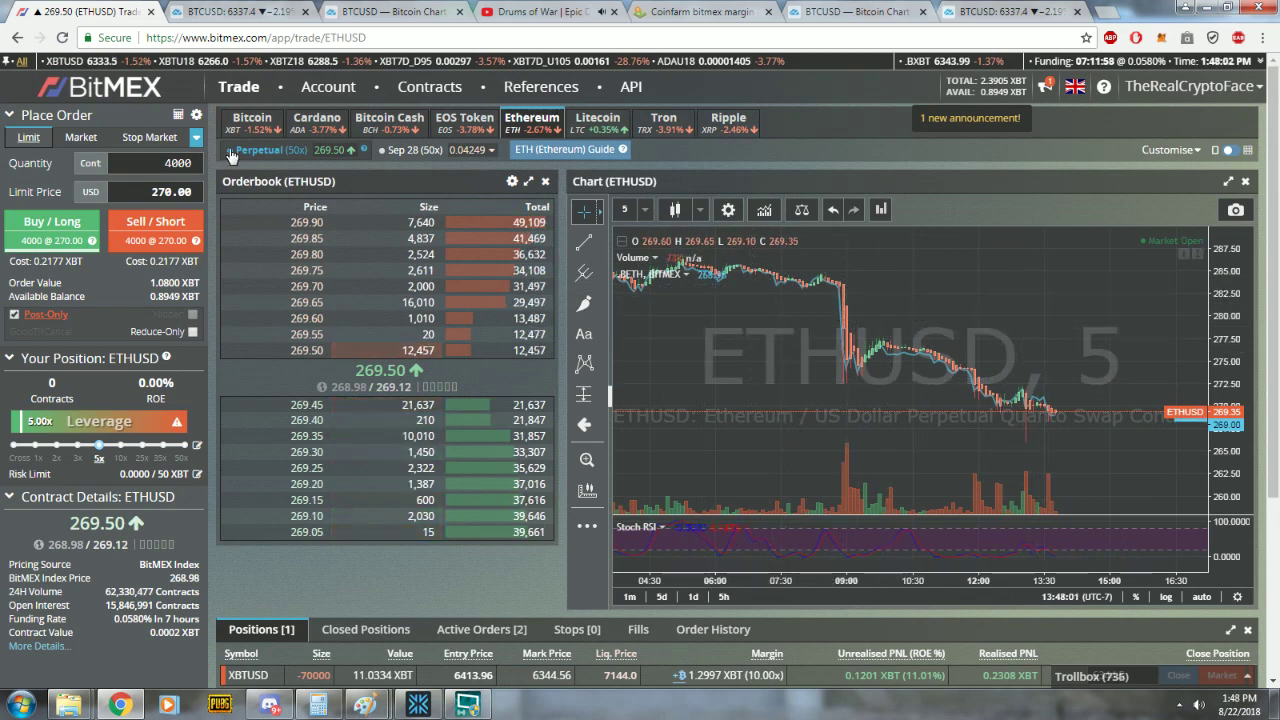
# Step: Switch back to XBTUSD and check the chart style list without changing it
pyautogui.click(251, 123)
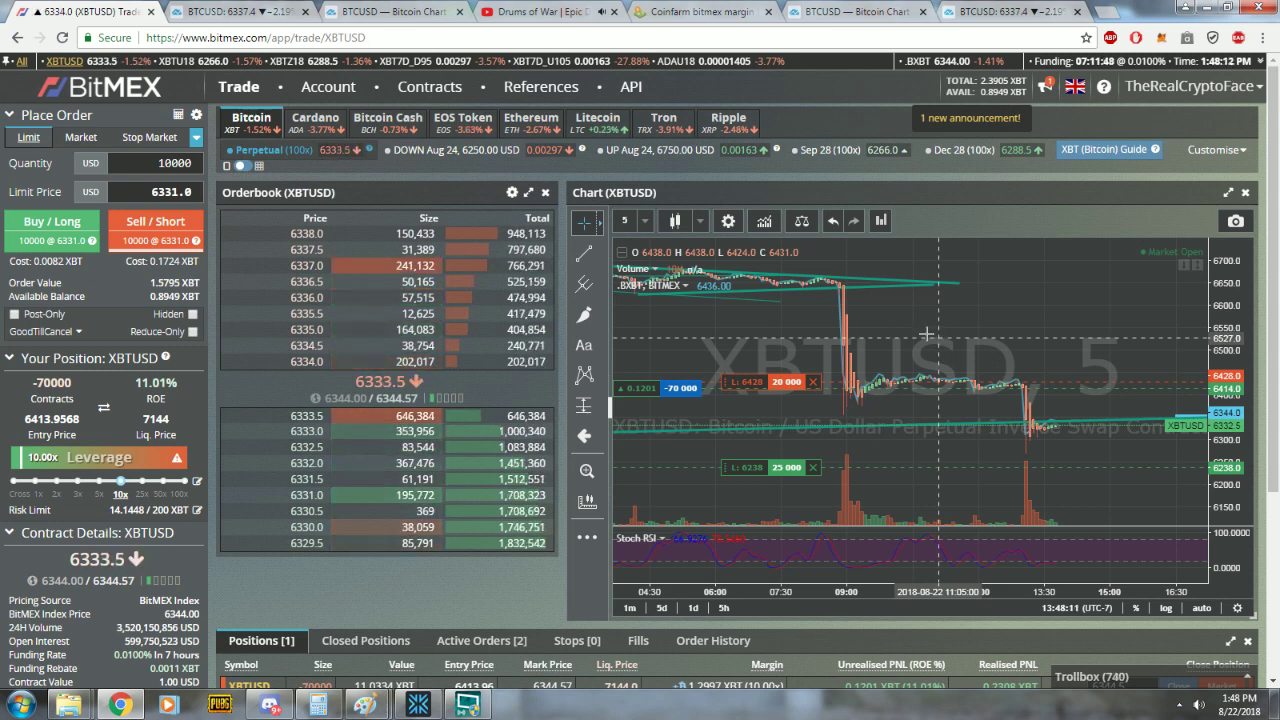
pyautogui.click(677, 220)
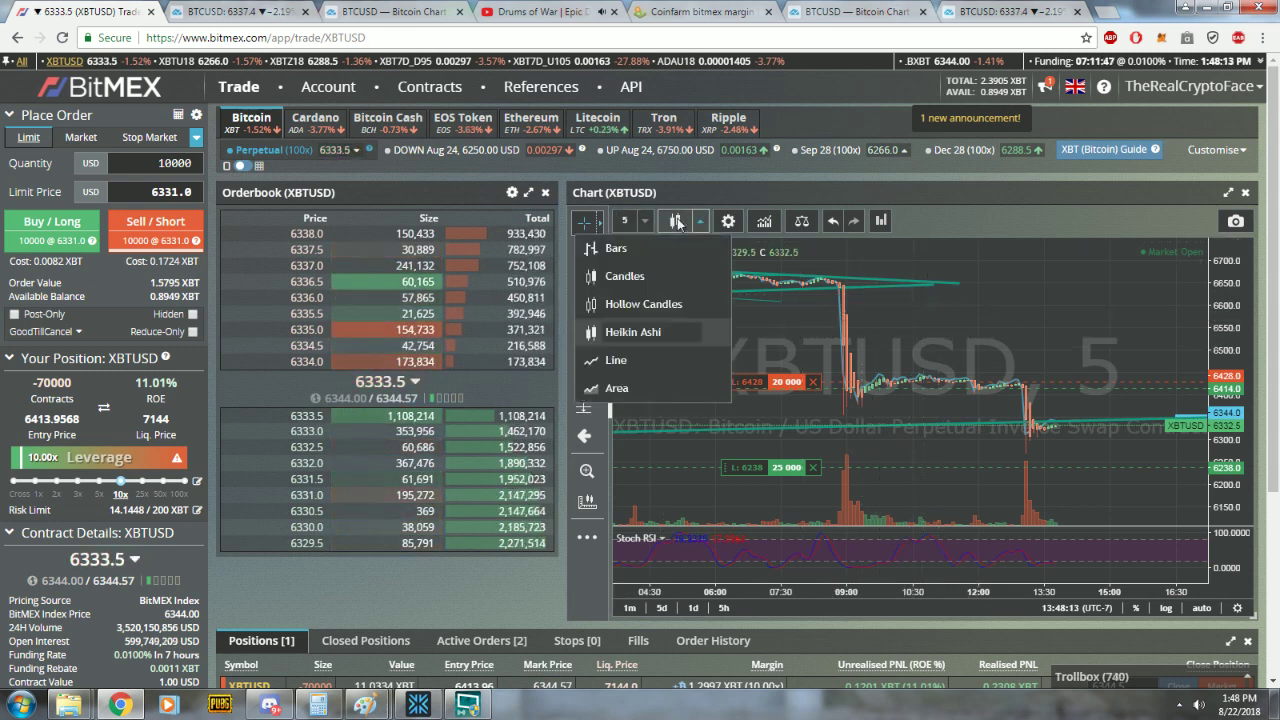
pyautogui.click(630, 332)
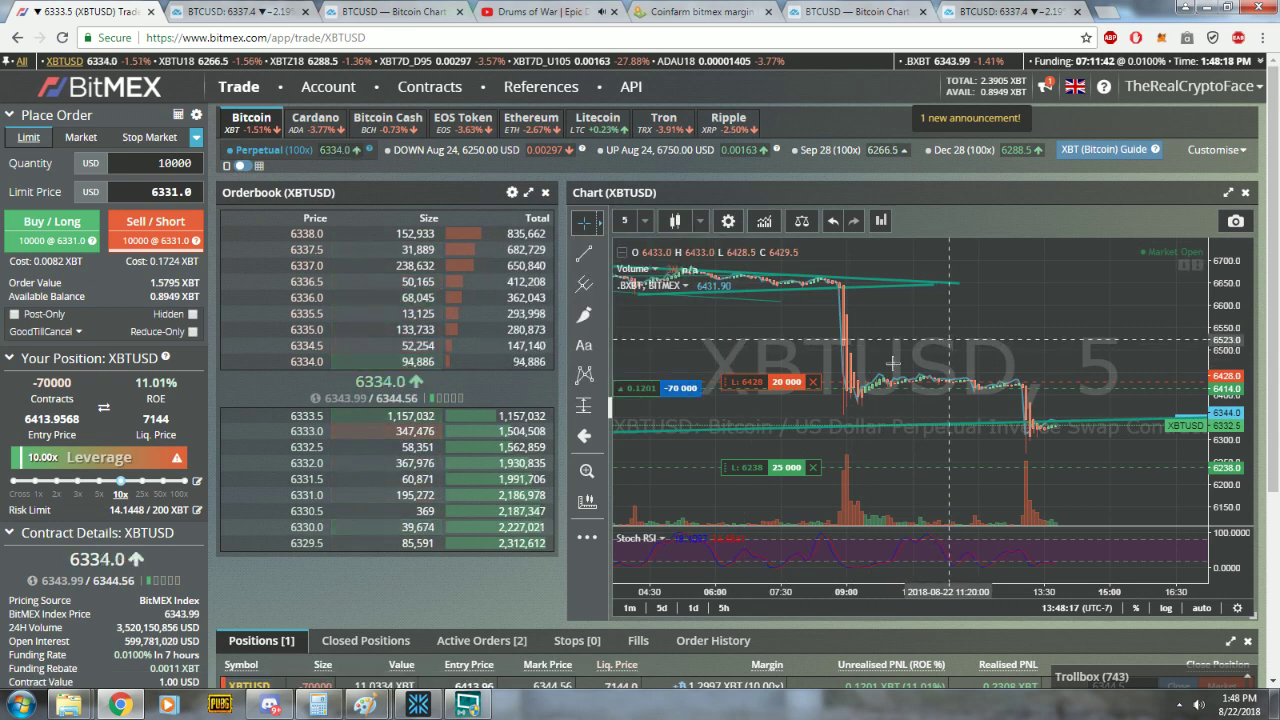
# Step: Read the newest messages in Discord's #bitmex channel, then return to the BitMEX page
pyautogui.hotkey('alt', 'Tab')
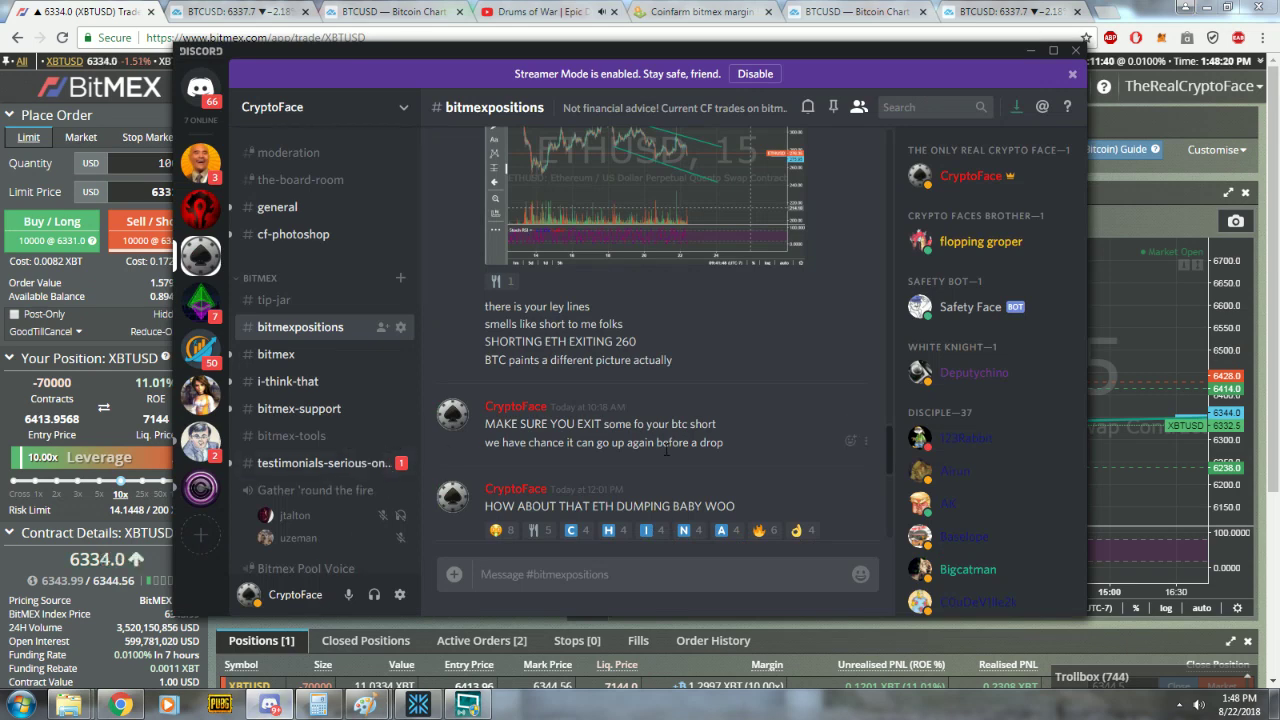
pyautogui.click(289, 354)
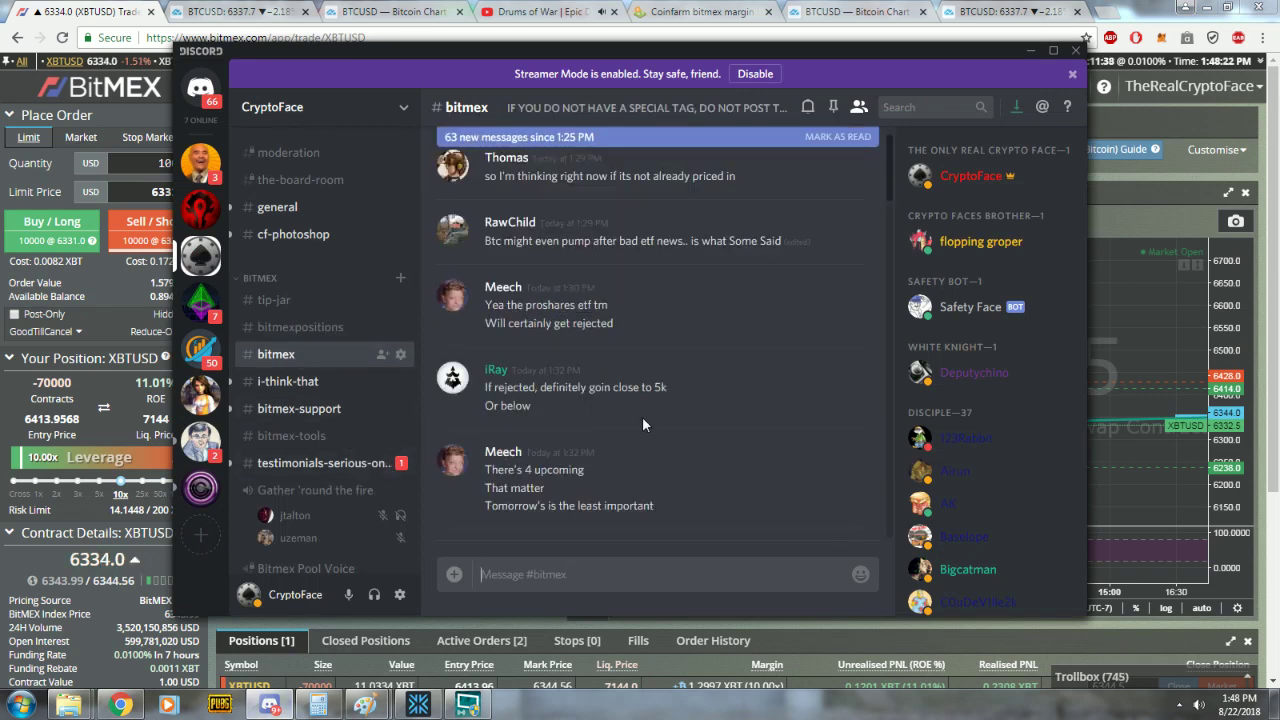
pyautogui.scroll(5, 669, 450)
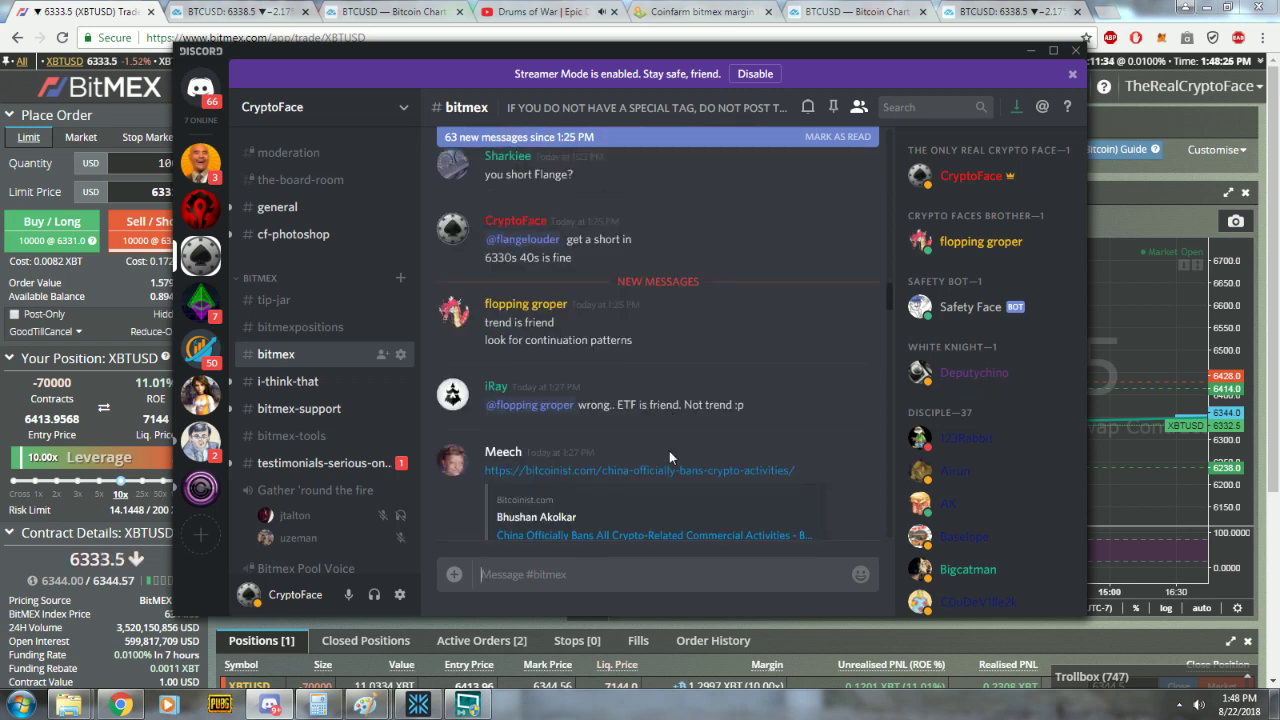
pyautogui.scroll(-10, 669, 451)
pyautogui.scroll(-10, 659, 449)
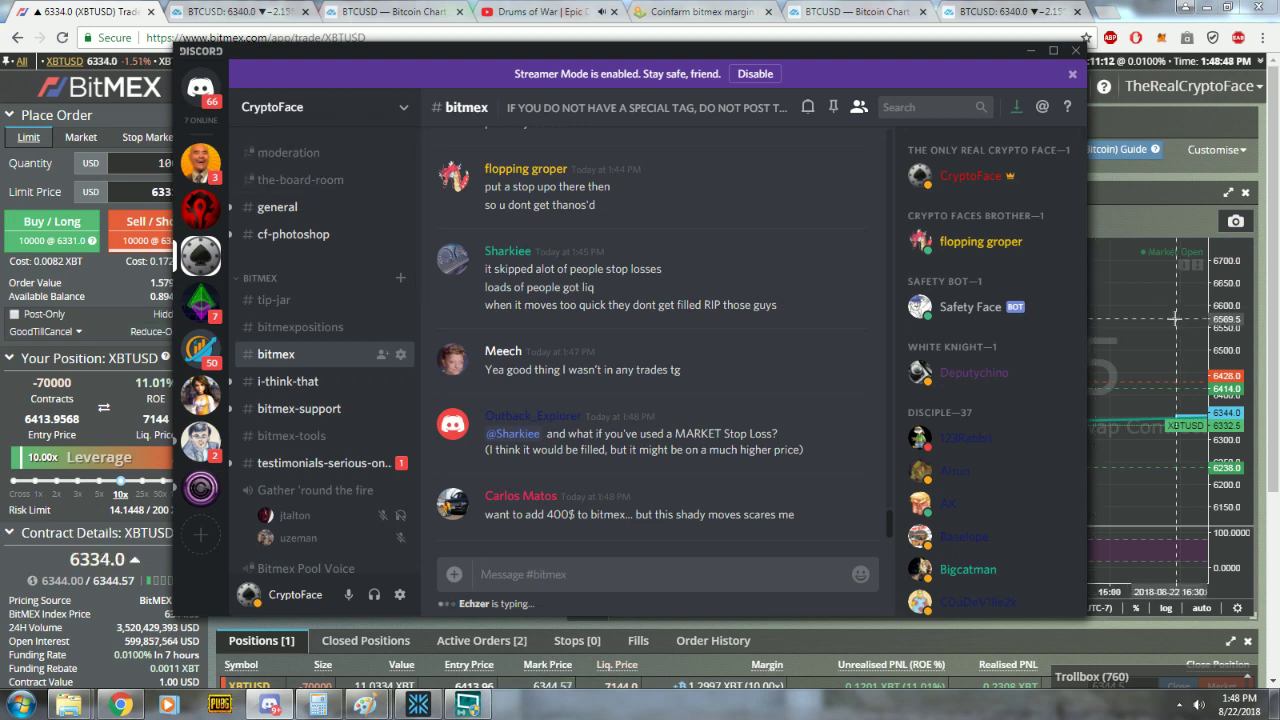
pyautogui.click(1030, 50)
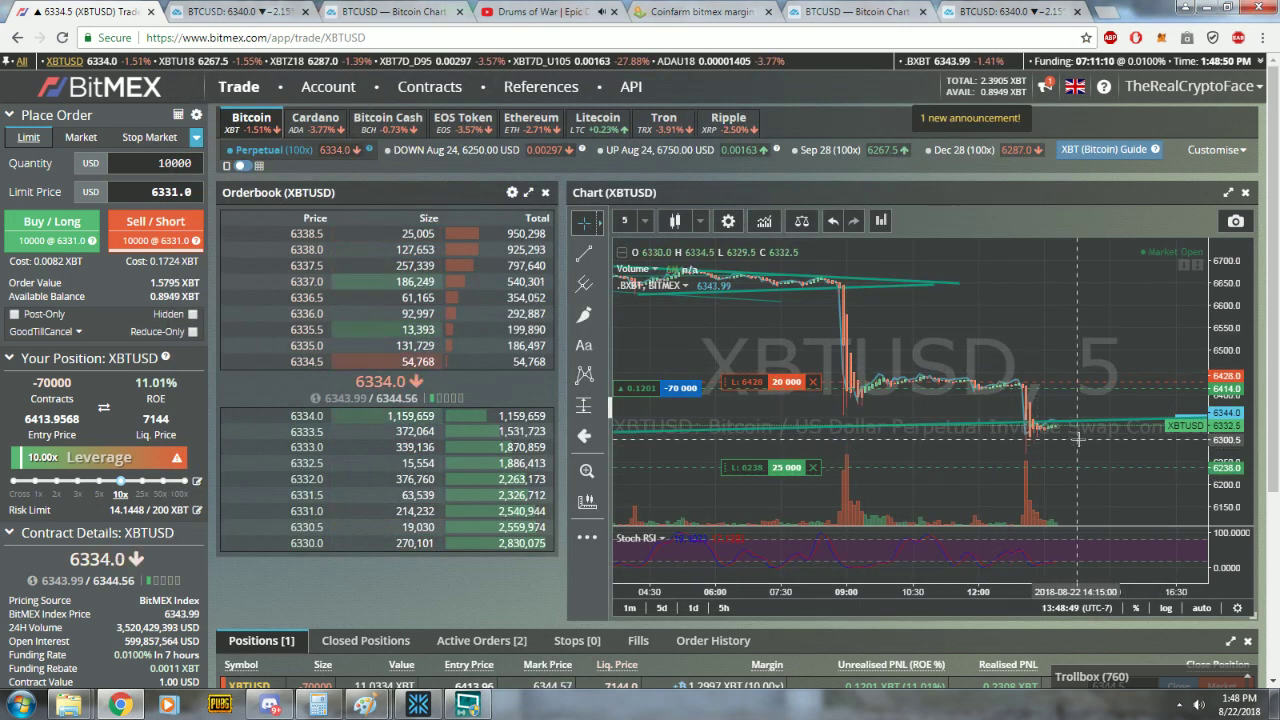
# Step: Pan the XBTUSD chart toward later hours, then bring Discord's #bitmex chat back up
pyautogui.moveTo(1114, 325); pyautogui.dragTo(968, 340)
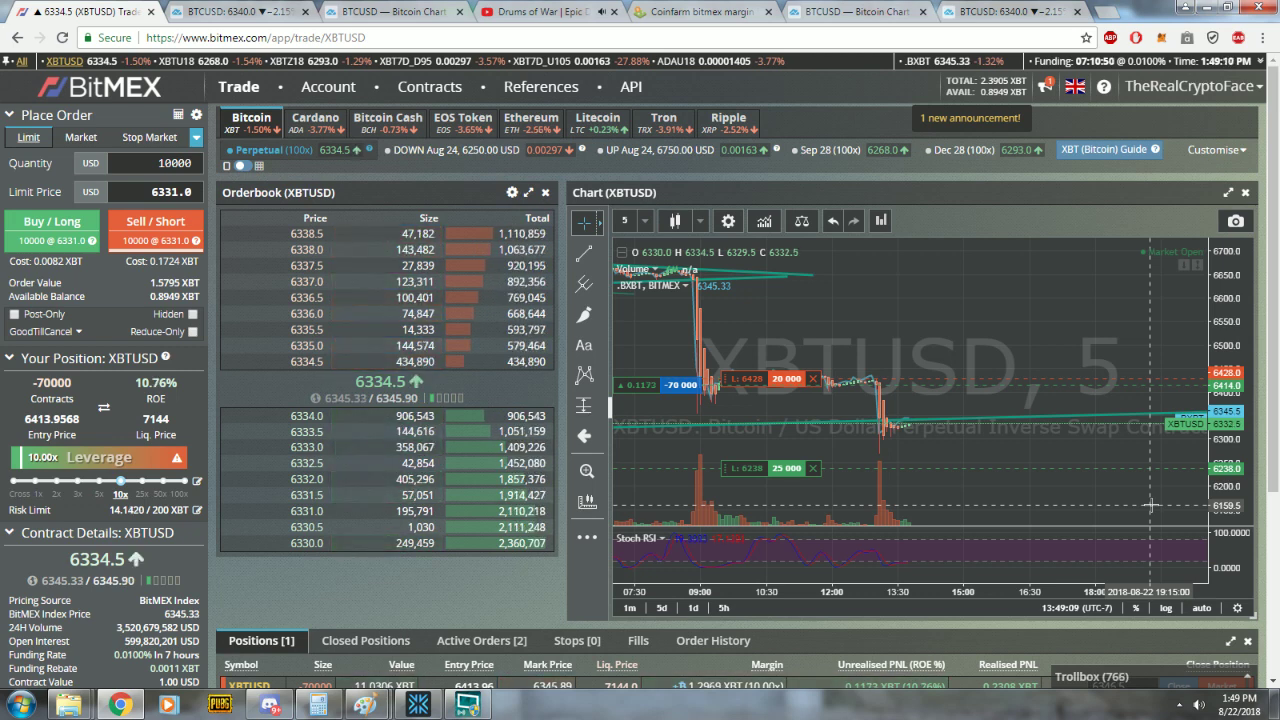
pyautogui.click(269, 704)
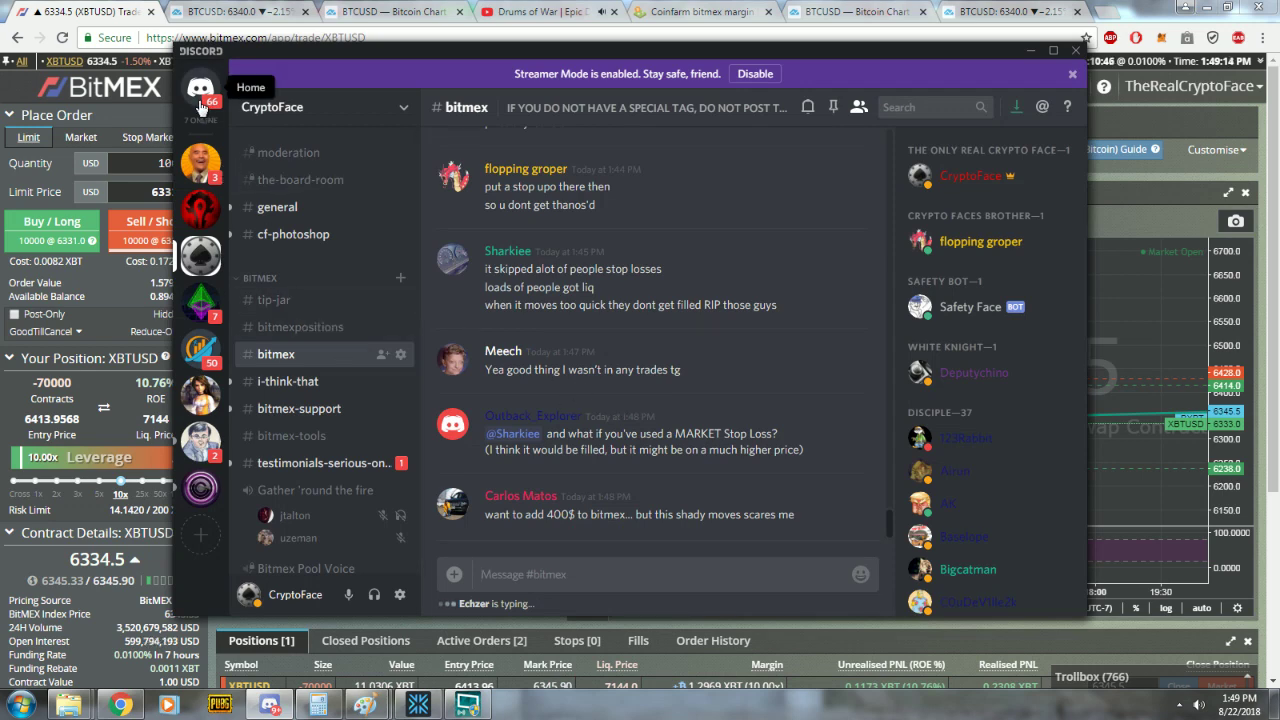
# Step: View the XBTUSD chart image in Lindblum's #general, revisit #bitmex, then return to BitMEX
pyautogui.click(200, 390)
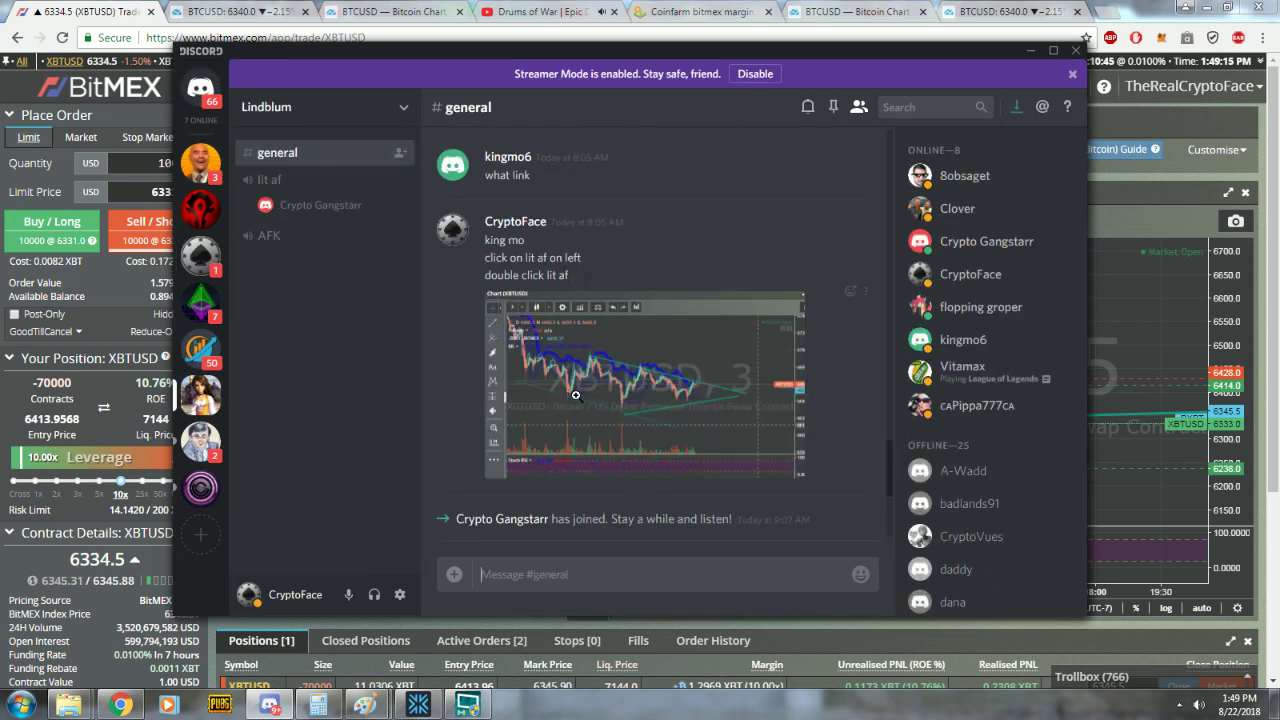
pyautogui.click(675, 381)
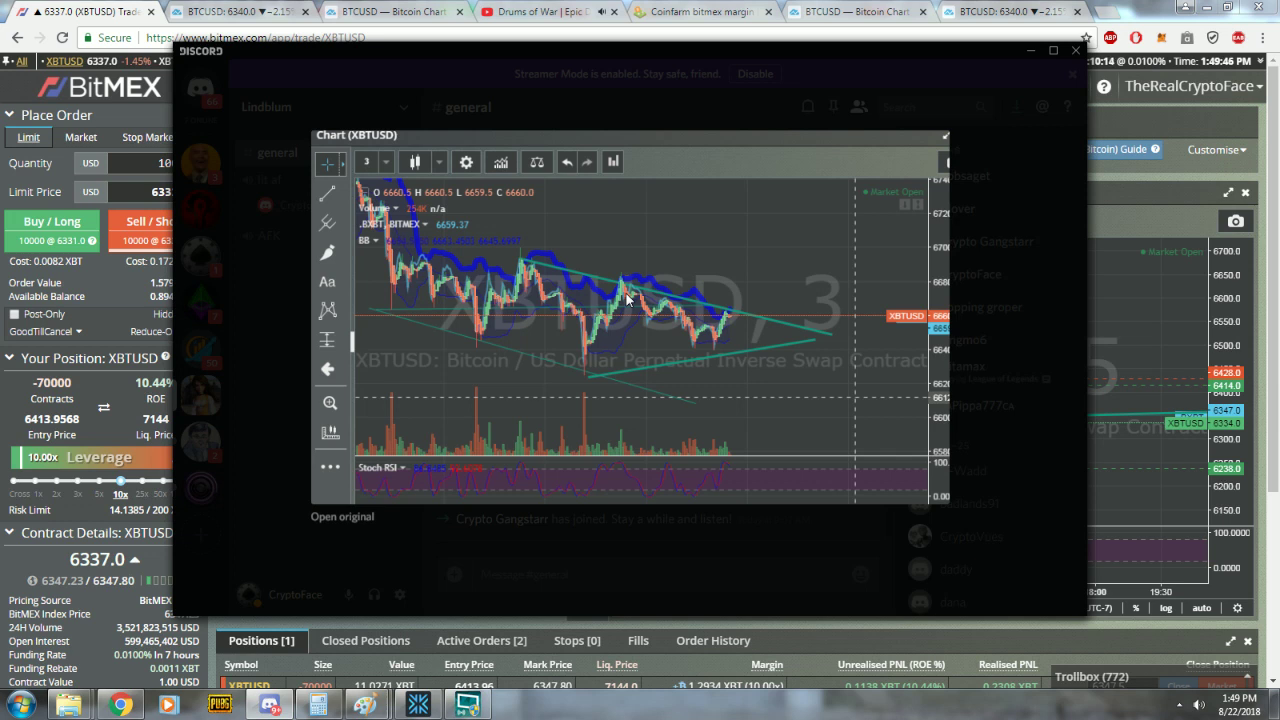
pyautogui.click(686, 522)
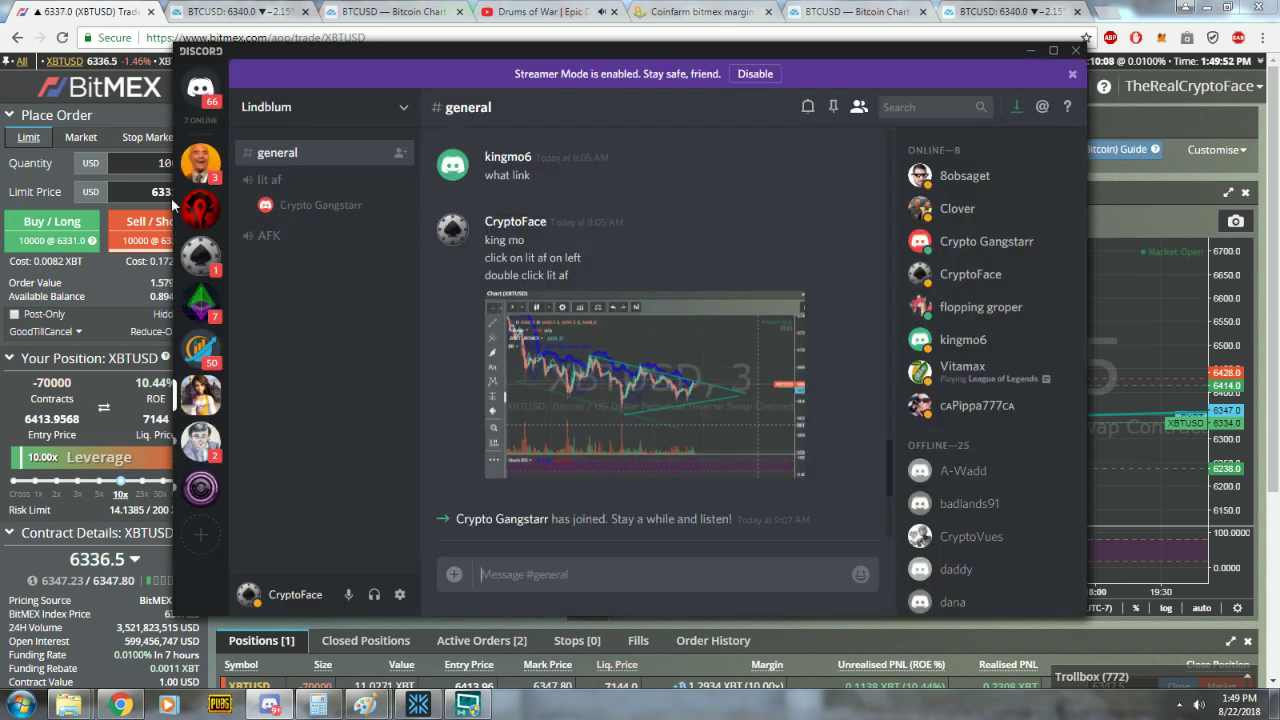
pyautogui.click(204, 262)
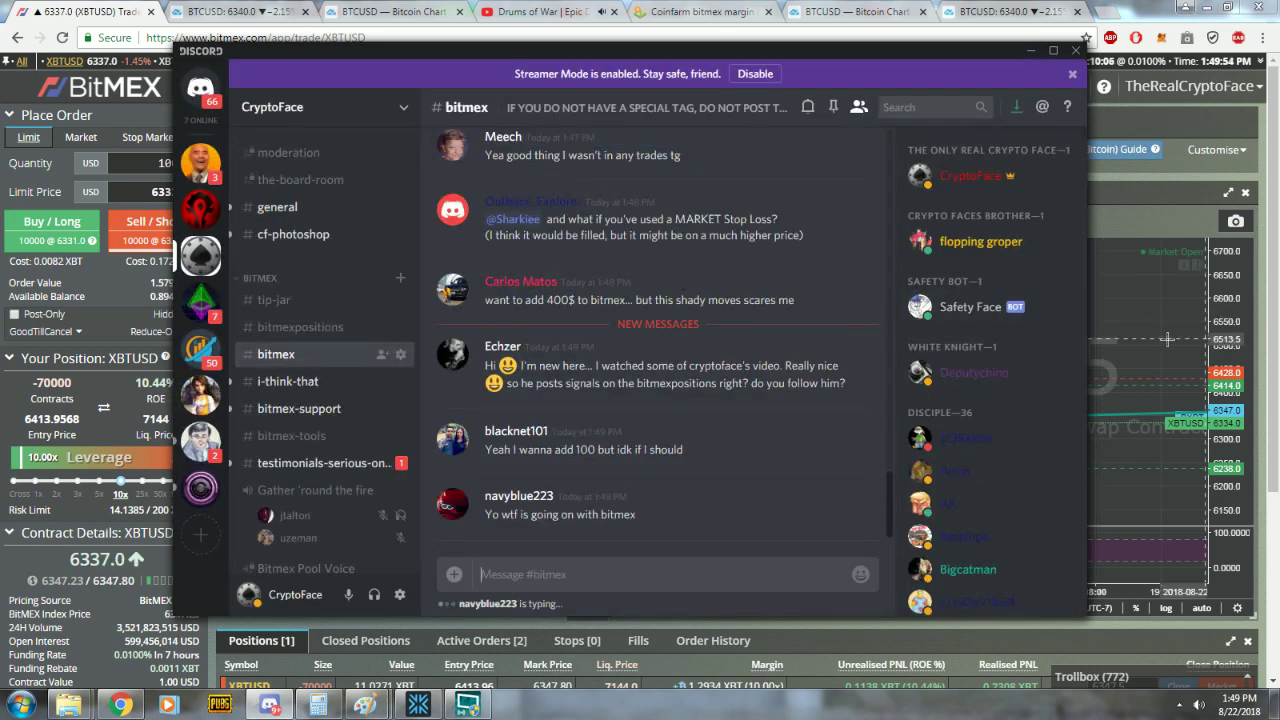
pyautogui.hotkey('alt', 'Tab')
# Step: Zoom the XBTUSD chart out to two days and widen its price range to show the upper trend line
pyautogui.scroll(-3, 967, 353)
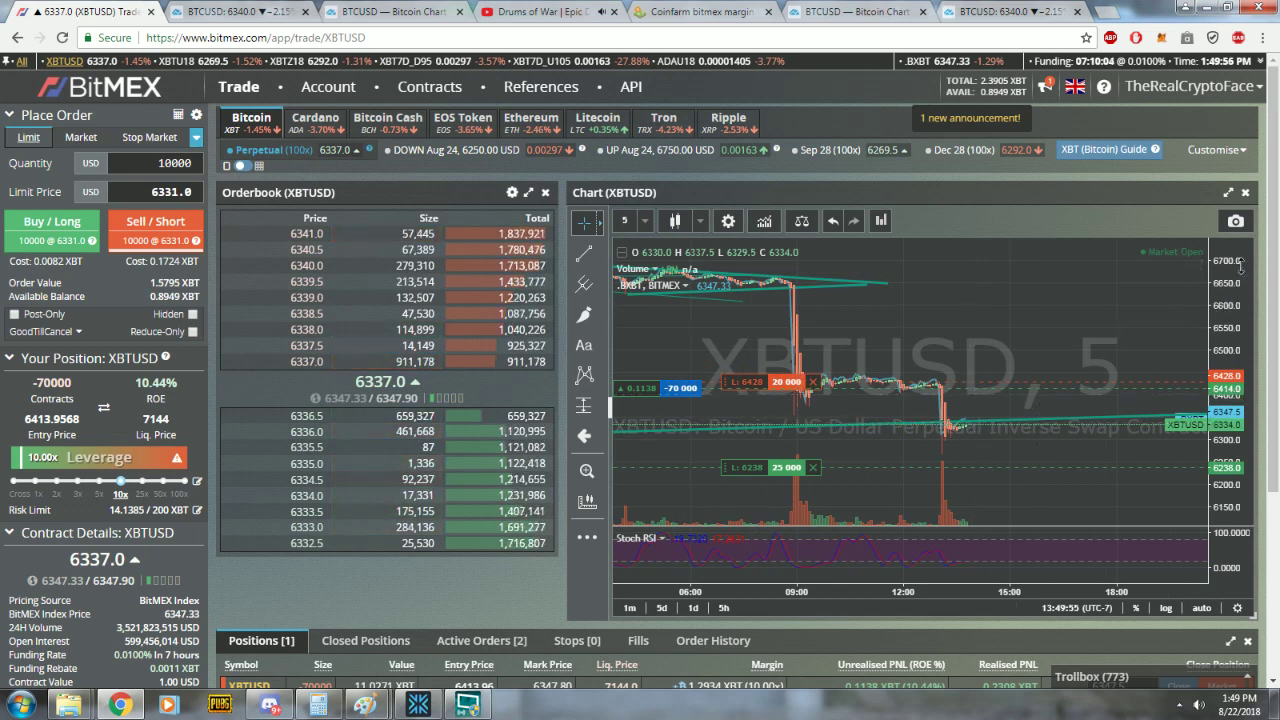
pyautogui.moveTo(1030, 360); pyautogui.dragTo(1080, 354)
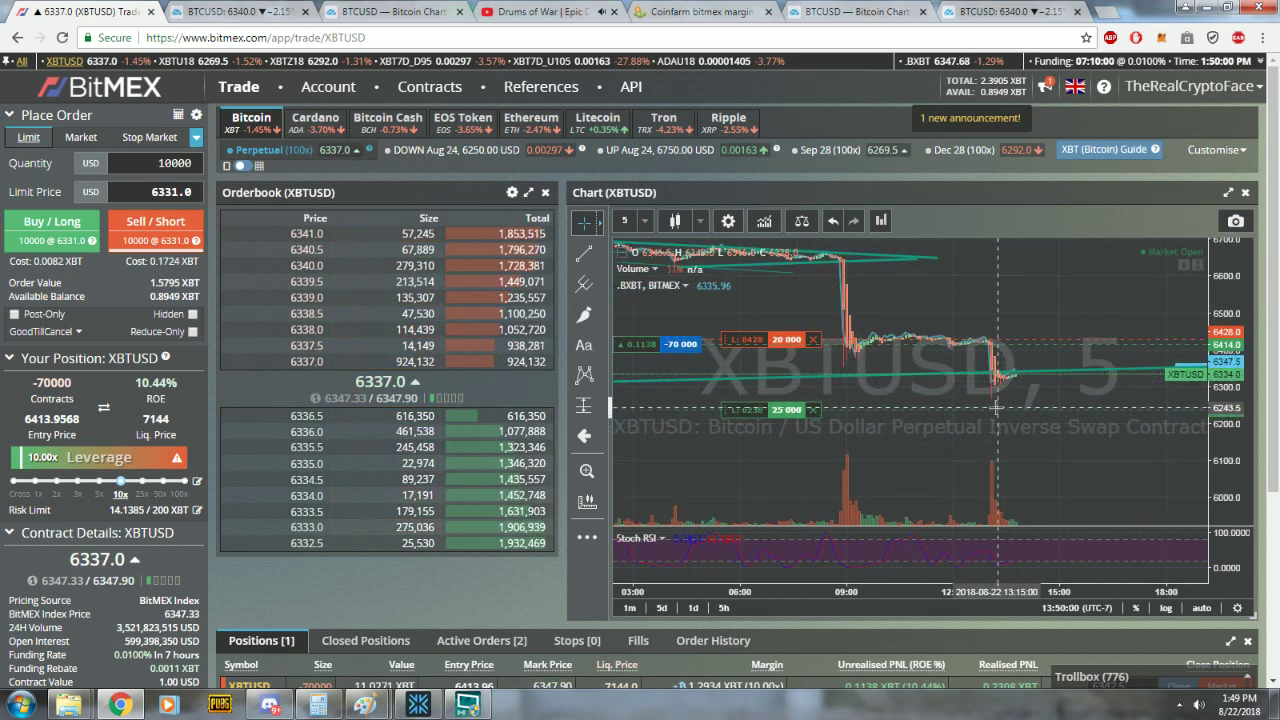
pyautogui.moveTo(997, 407); pyautogui.dragTo(1120, 294)
pyautogui.scroll(-2, 1120, 294)
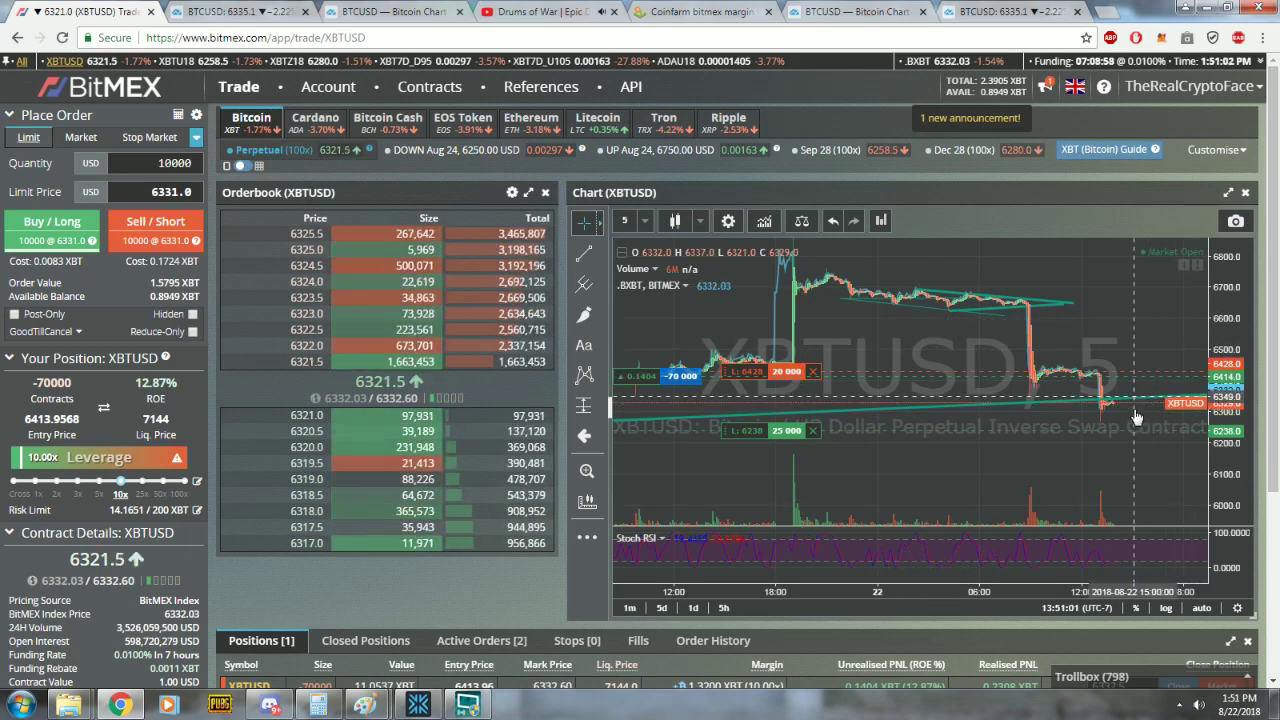
pyautogui.scroll(-5, 1136, 416)
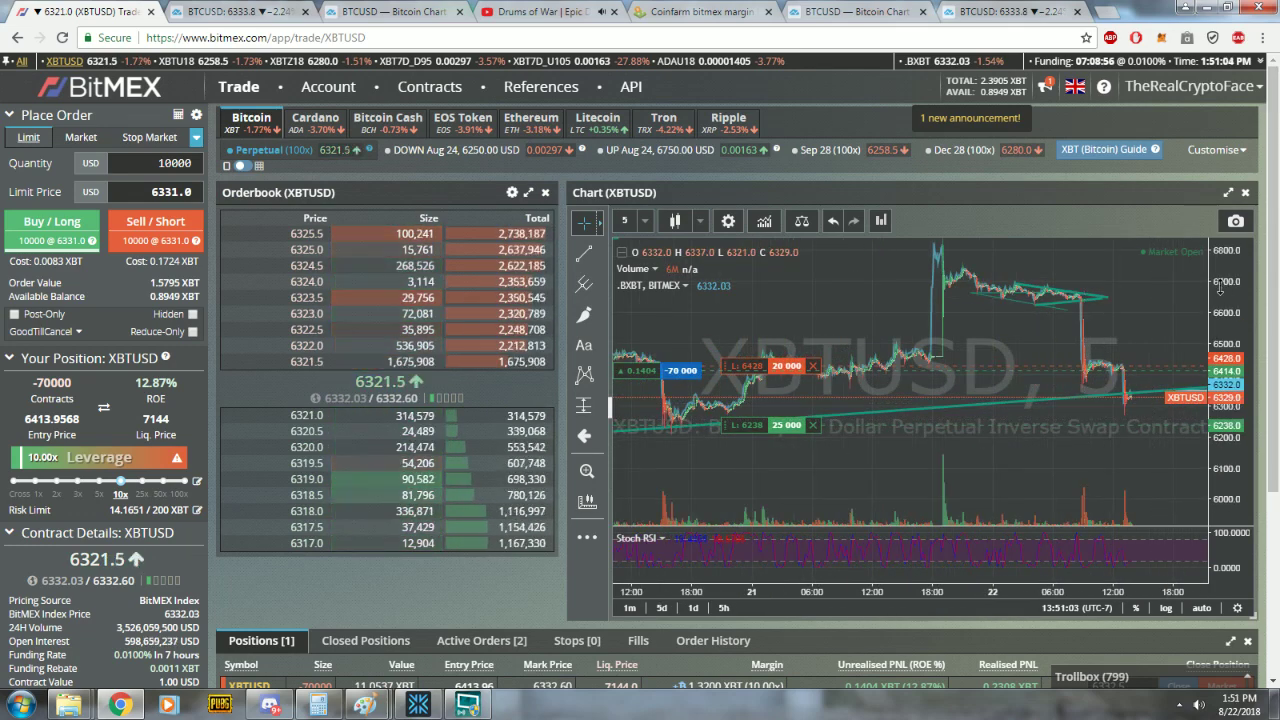
pyautogui.moveTo(1220, 288); pyautogui.dragTo(1220, 330)
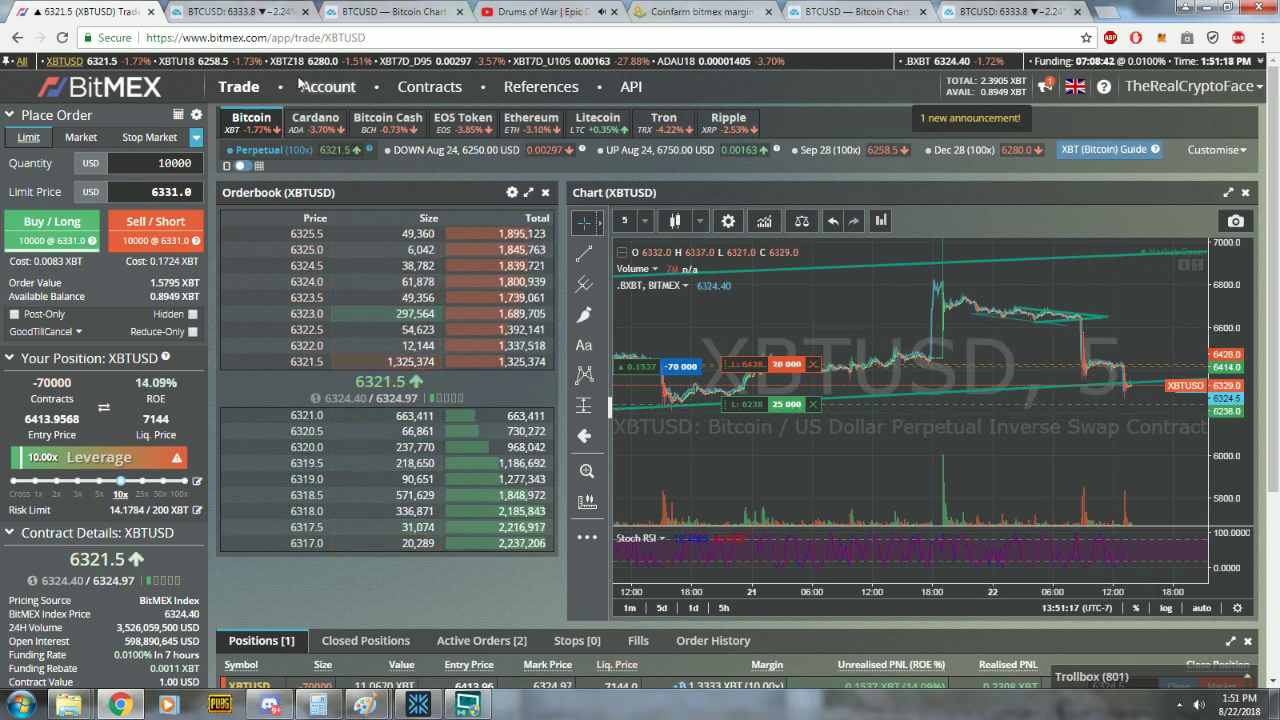
# Step: Switch to the TradingView BTCUSD 4-hour chart and shift it toward recent candles
pyautogui.click(250, 8)
pyautogui.moveTo(823, 480); pyautogui.dragTo(883, 428)
pyautogui.scroll(-5, 883, 428)
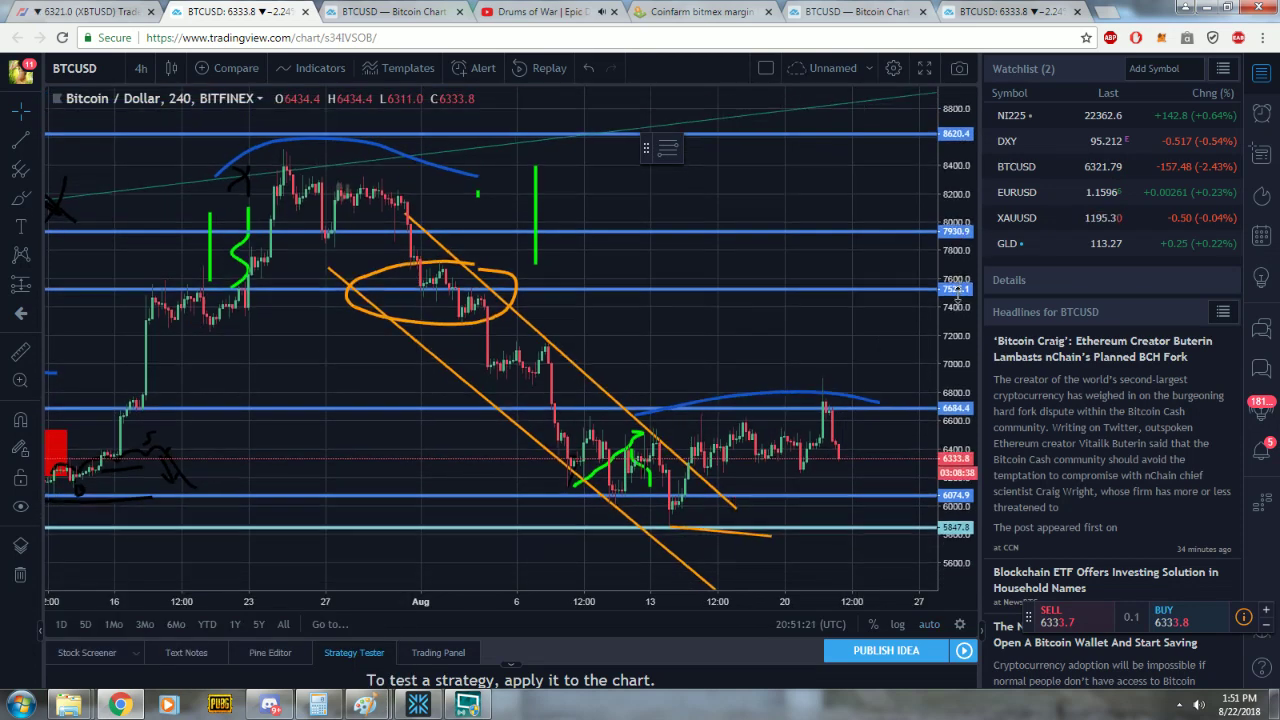
# Step: Pan the BTCUSD chart to reveal the lower support lines, then return to BitMEX XBTUSD
pyautogui.moveTo(886, 435); pyautogui.dragTo(838, 358)
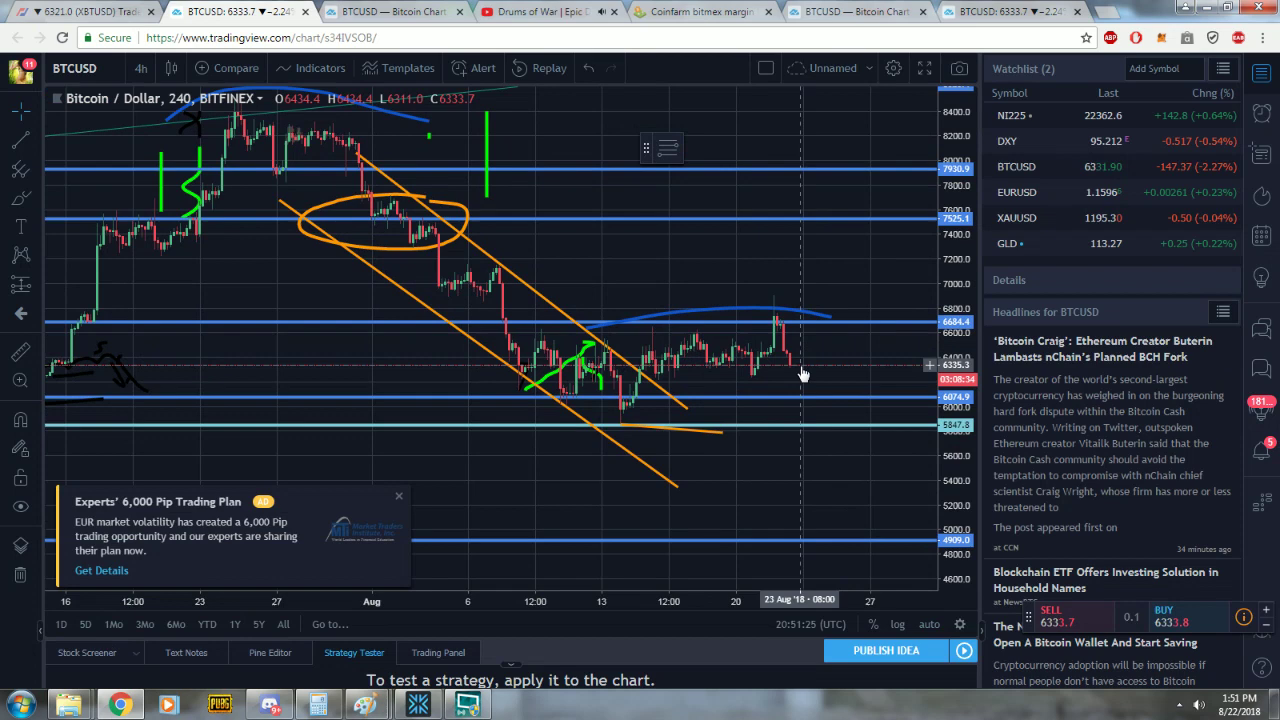
pyautogui.hotkey('ctrl', '1')
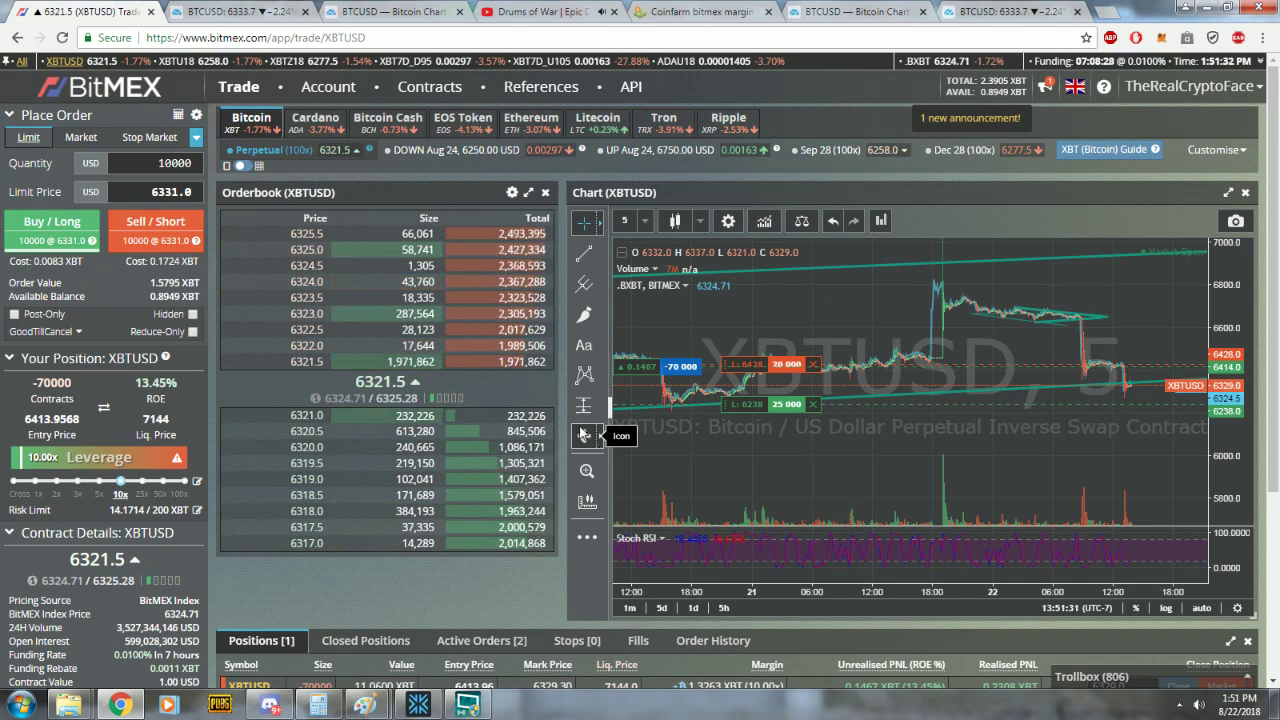
# Step: Read the donation message in Discord's #tip-jar channel, then return to the BitMEX XBTUSD page
pyautogui.hotkey('alt', 'Tab')
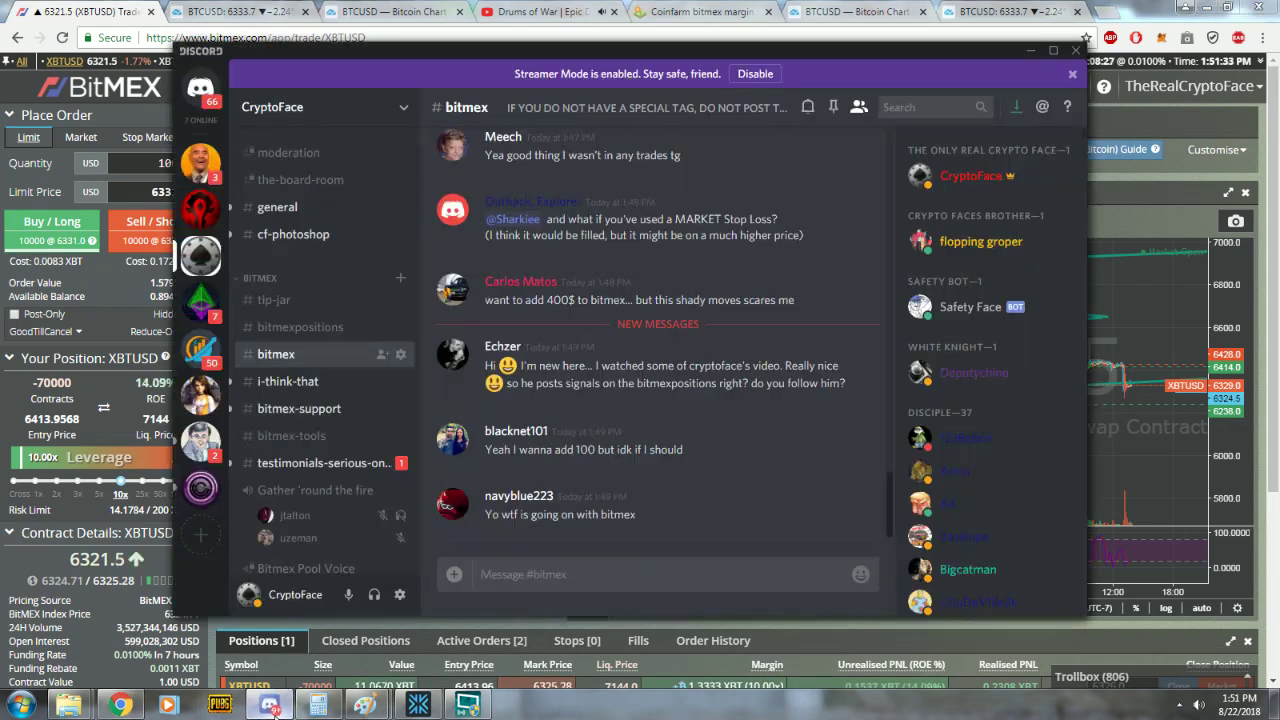
pyautogui.click(306, 302)
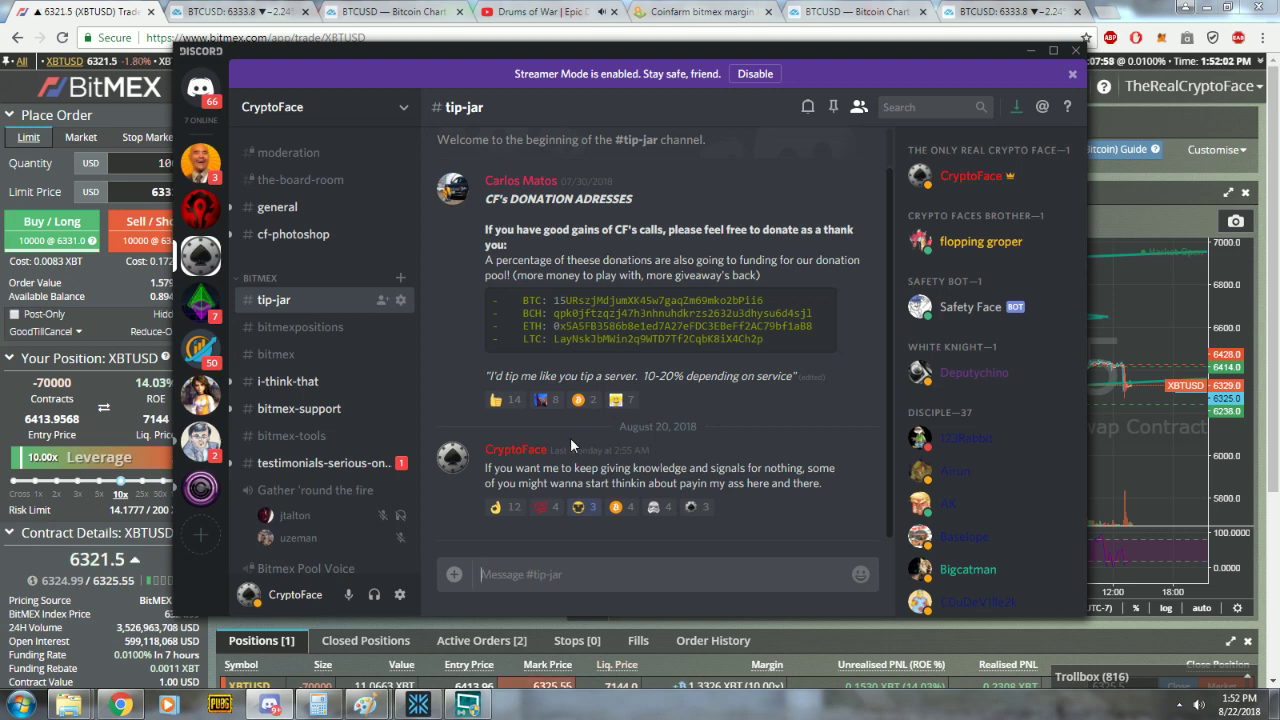
pyautogui.hotkey('alt', 'Tab')
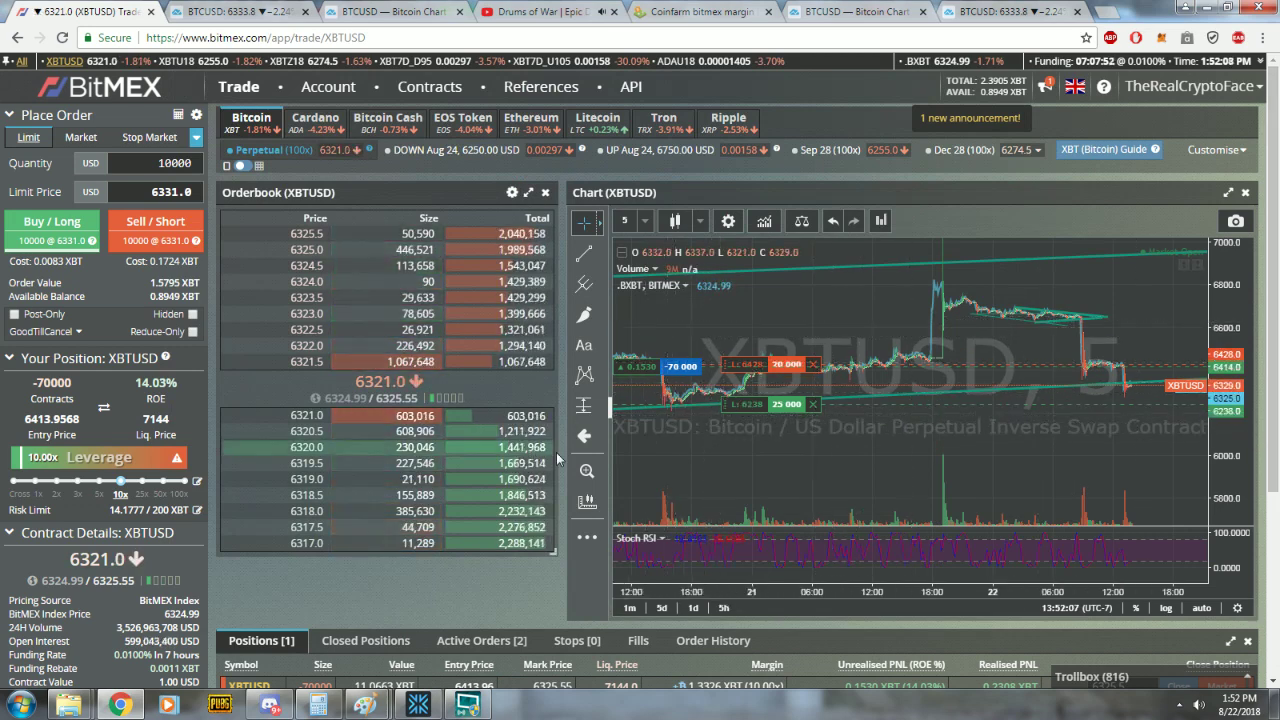
# Step: Zoom the XBTUSD chart into the 13:00–14:00 candles, stretching the price scale and centring the latest bars
pyautogui.scroll(3, 860, 363)
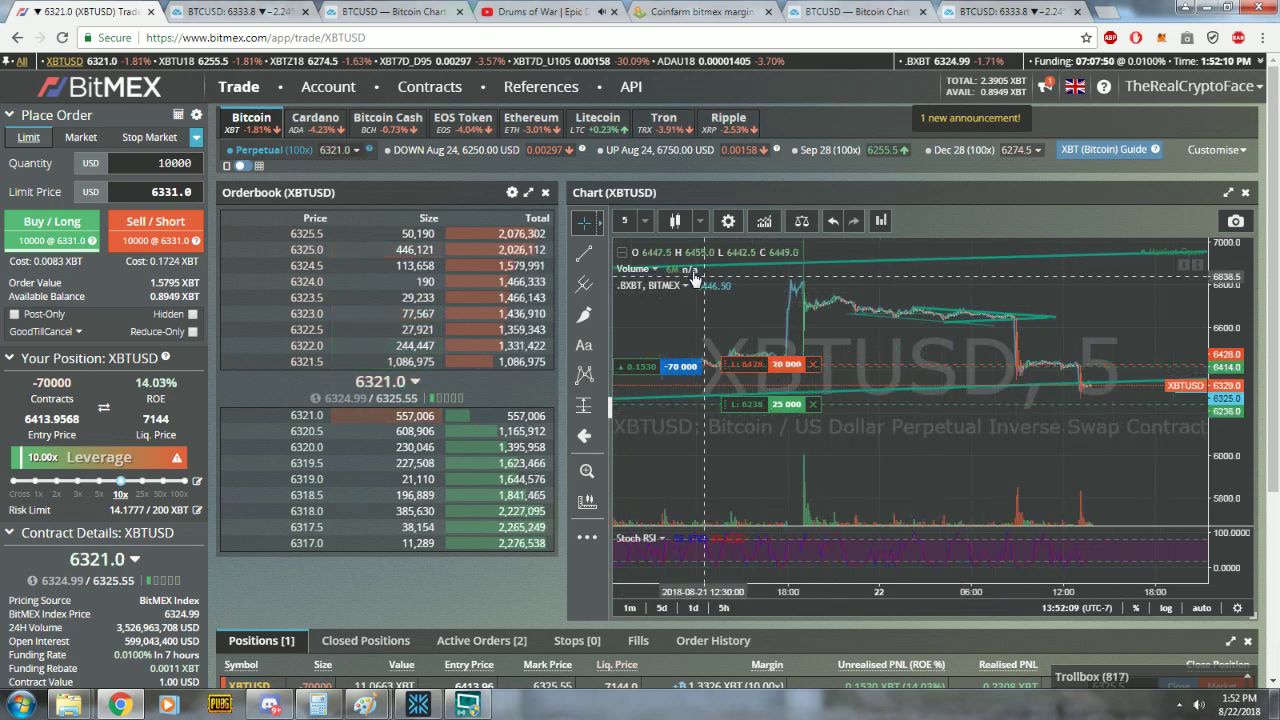
pyautogui.scroll(5, 1190, 470)
pyautogui.scroll(8, 1228, 486)
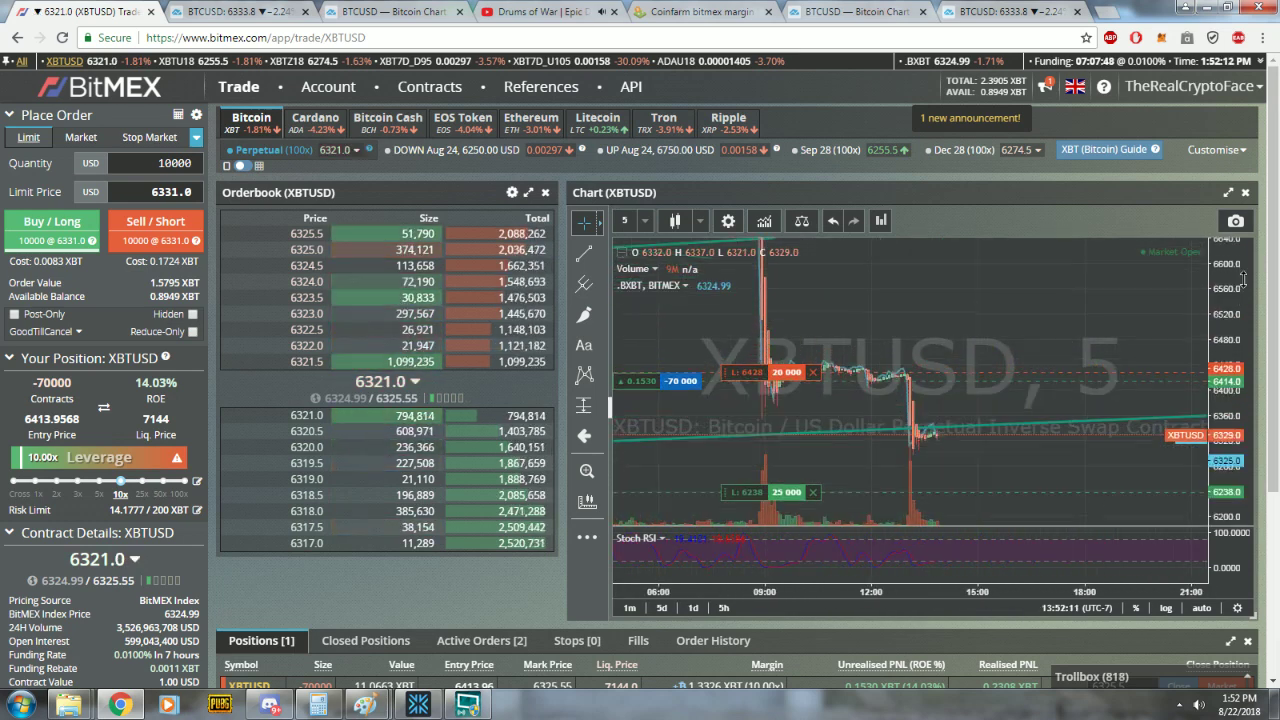
pyautogui.scroll(3, 801, 429)
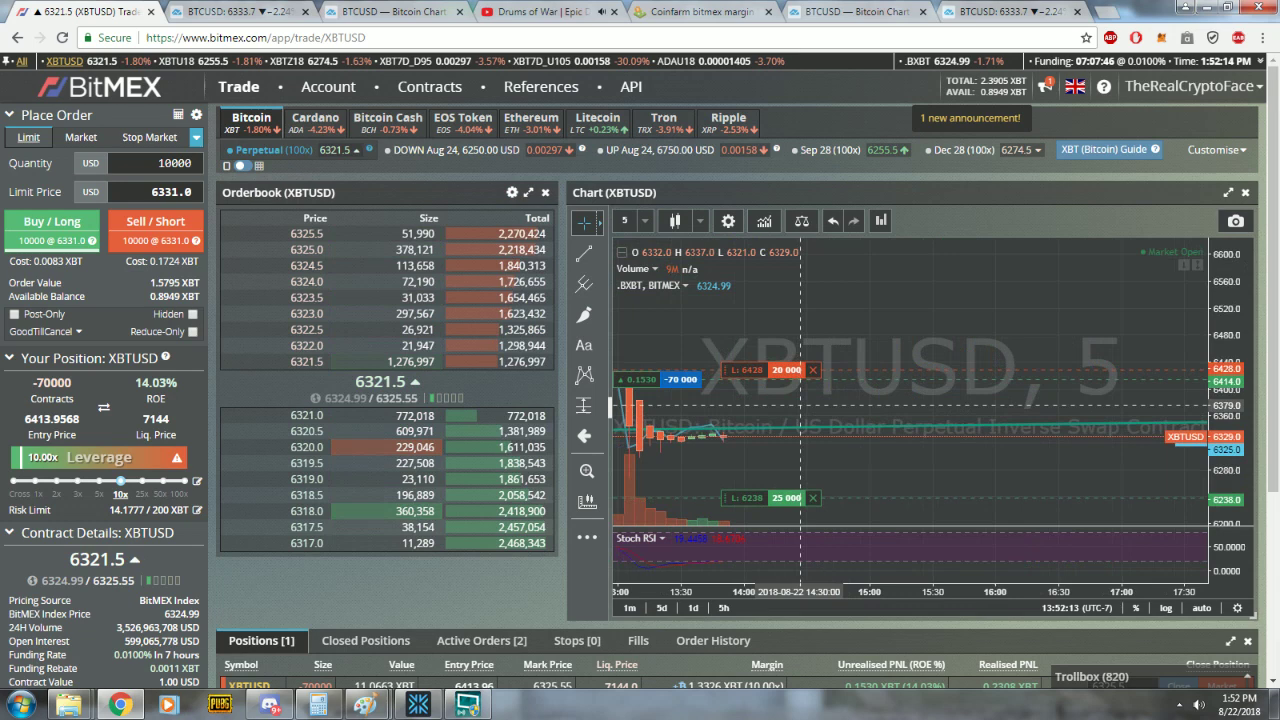
pyautogui.moveTo(1212, 474); pyautogui.dragTo(1277, 307)
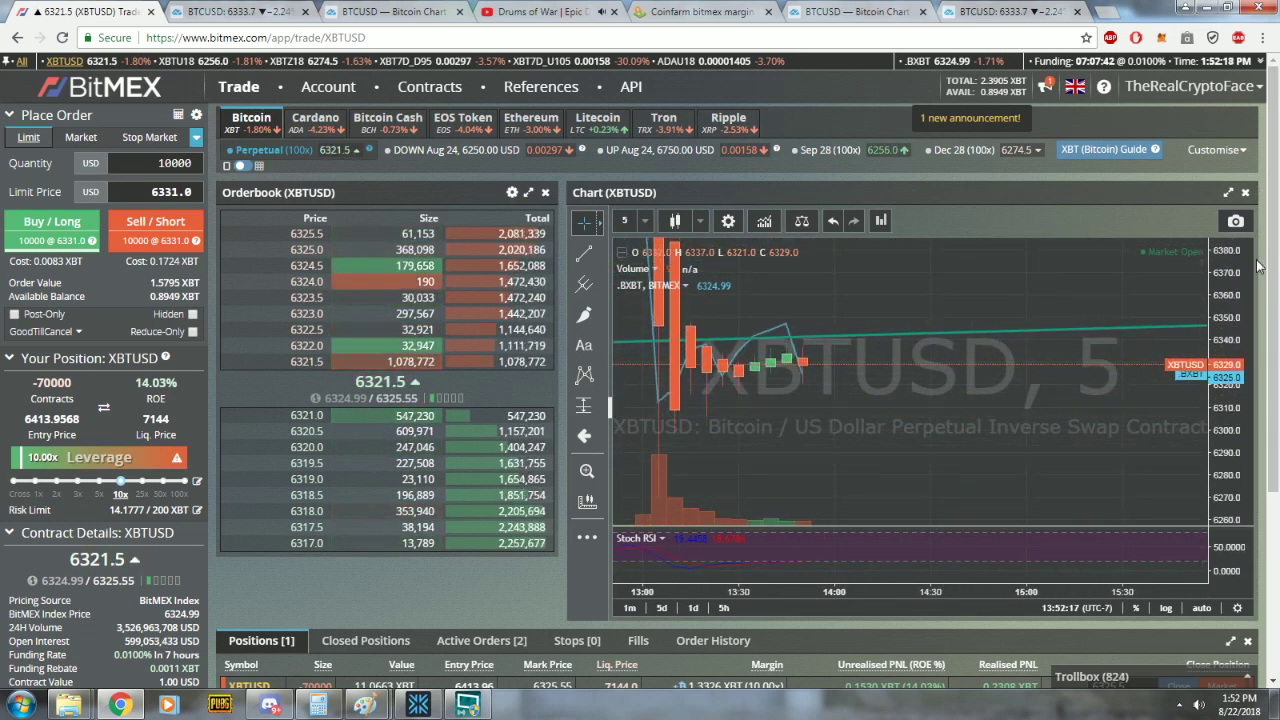
pyautogui.moveTo(895, 431); pyautogui.dragTo(1033, 416)
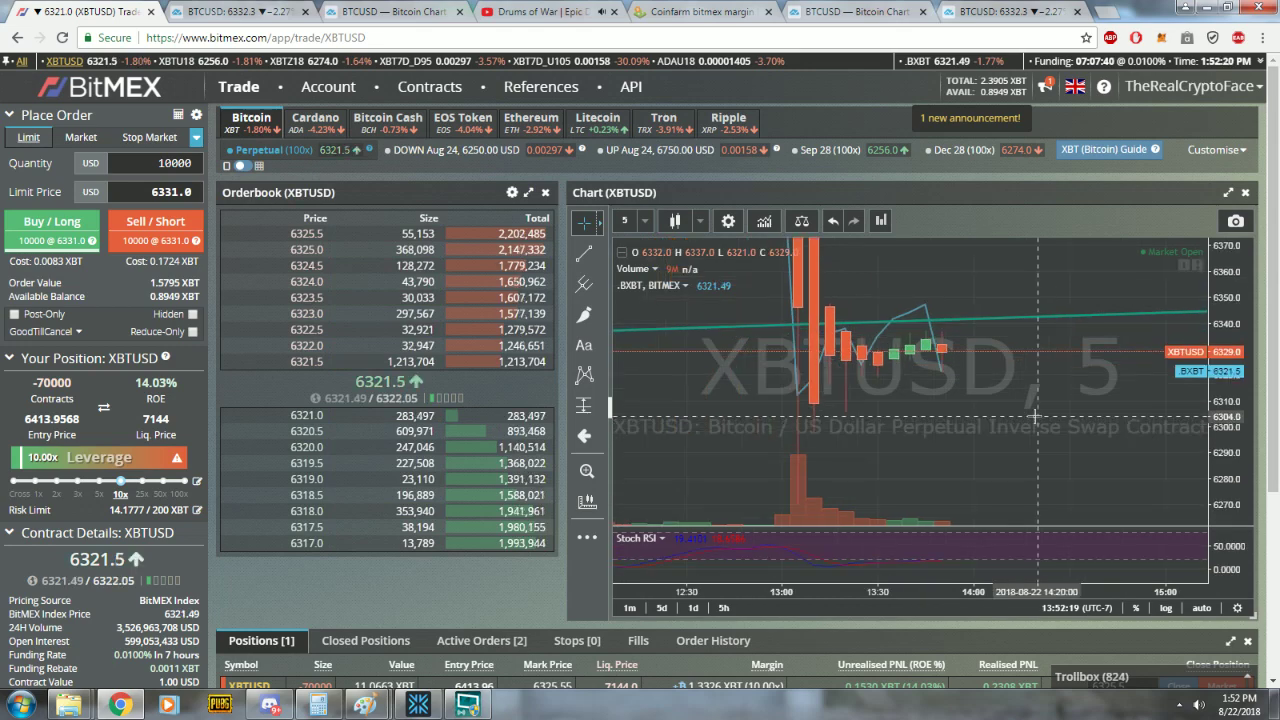
# Step: Enlarge the XBTUSD 3-minute chart image shared in Lindblum's #general channel on Discord
pyautogui.hotkey('alt', 'Tab')
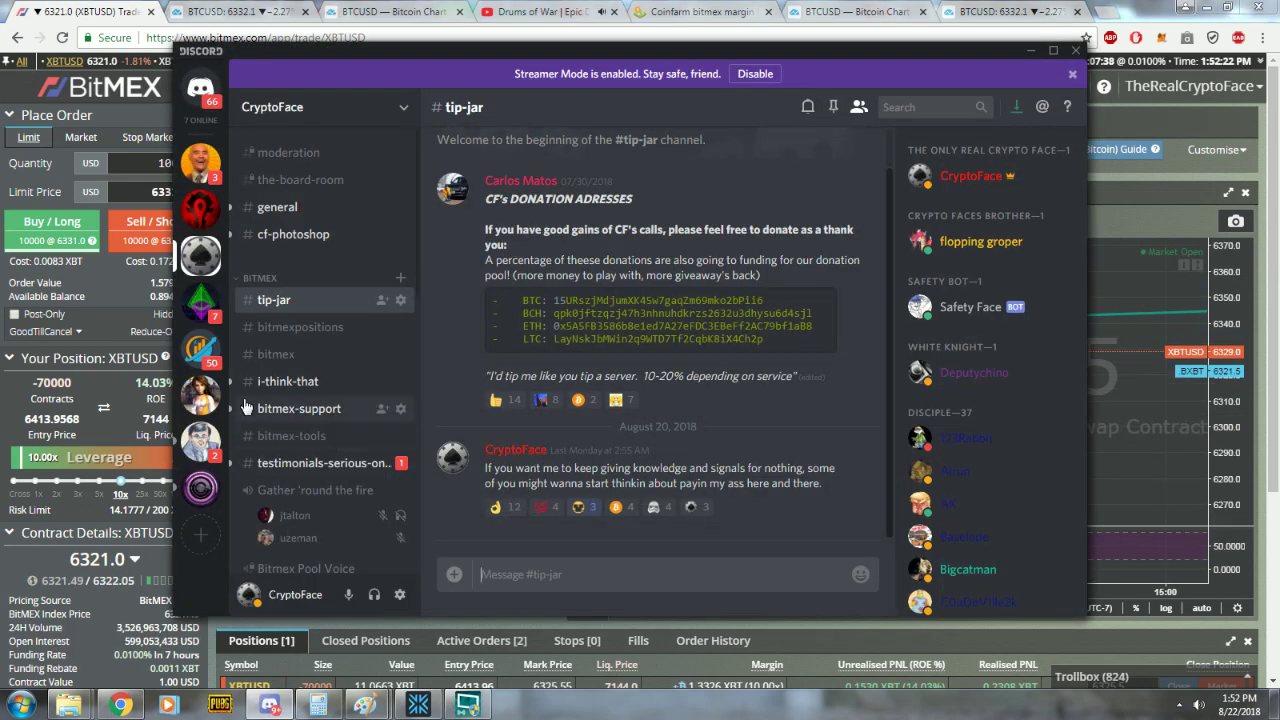
pyautogui.click(200, 394)
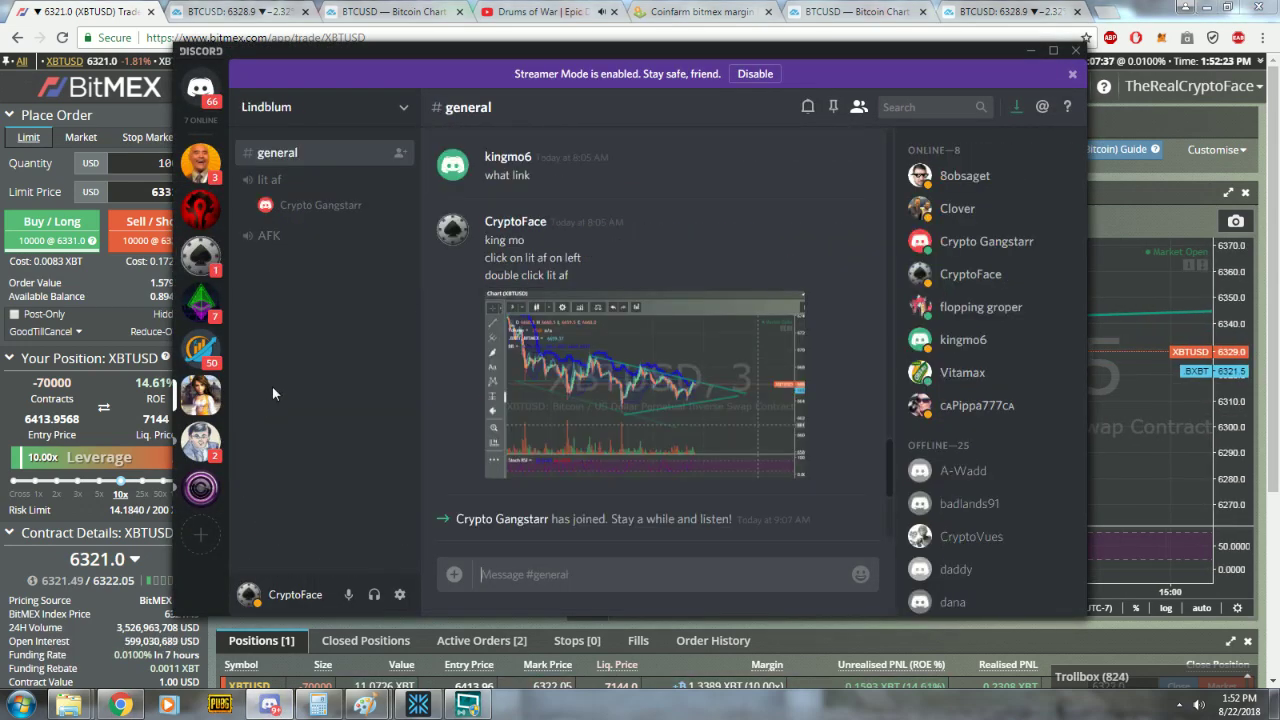
pyautogui.click(708, 395)
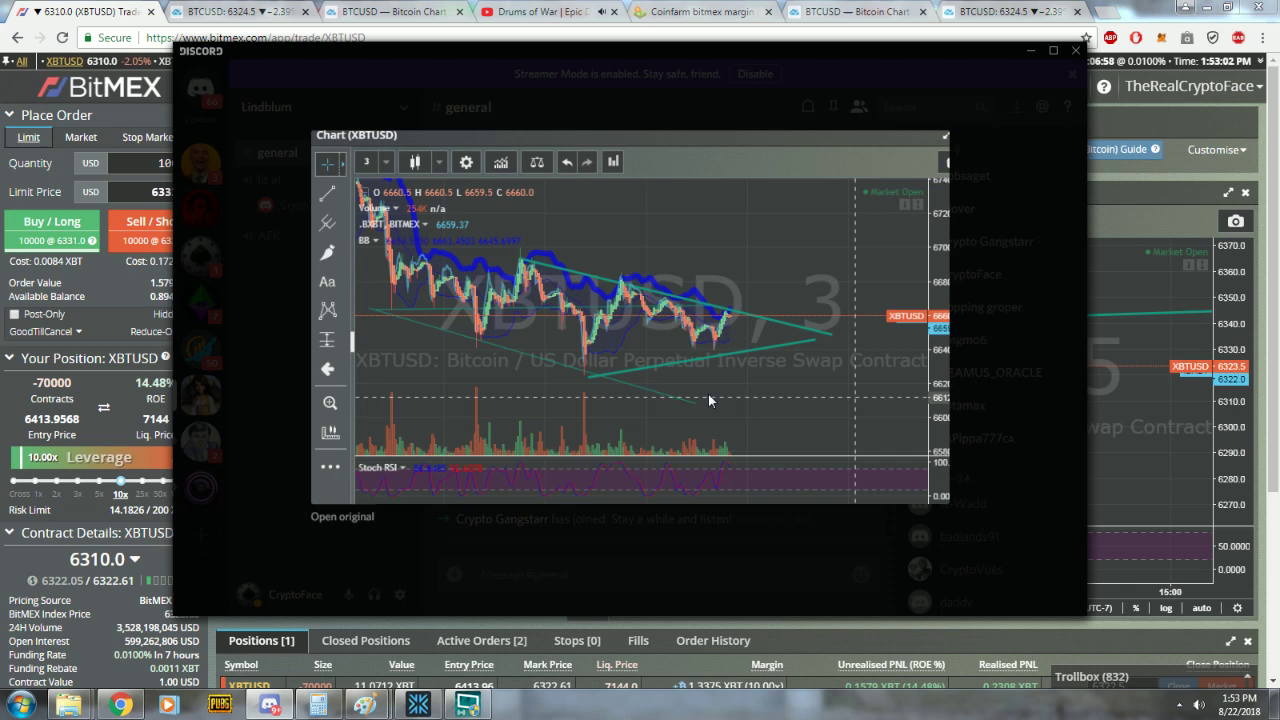
# Step: Close Discord, zoom the XBTUSD chart out to several days with a wider price range, then show the recorder
pyautogui.click(1080, 395)
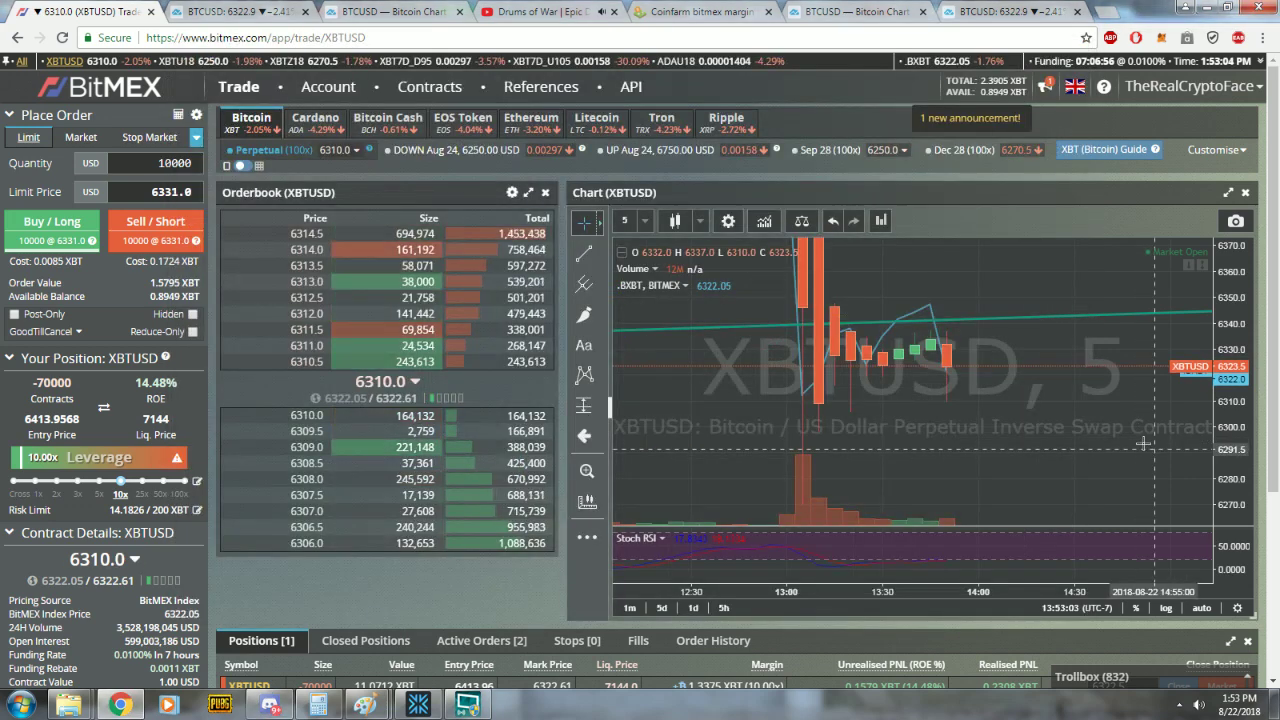
pyautogui.scroll(-5, 1080, 398)
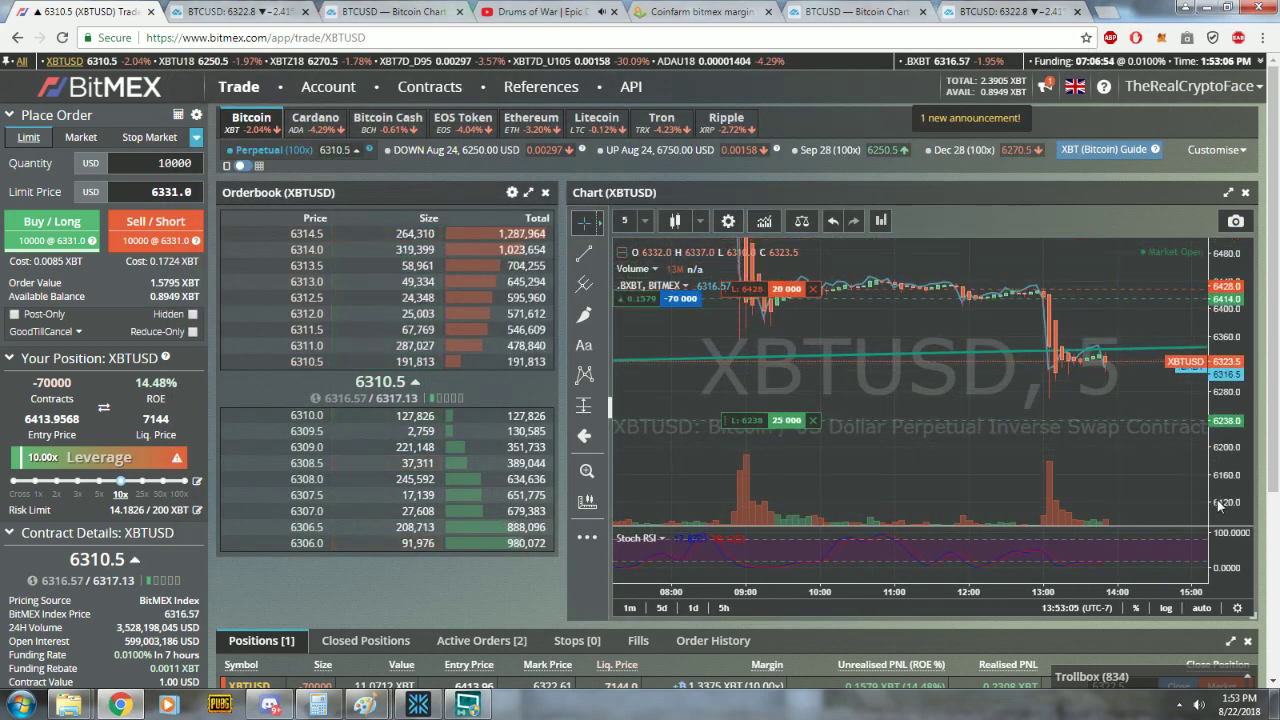
pyautogui.scroll(-5, 1200, 488)
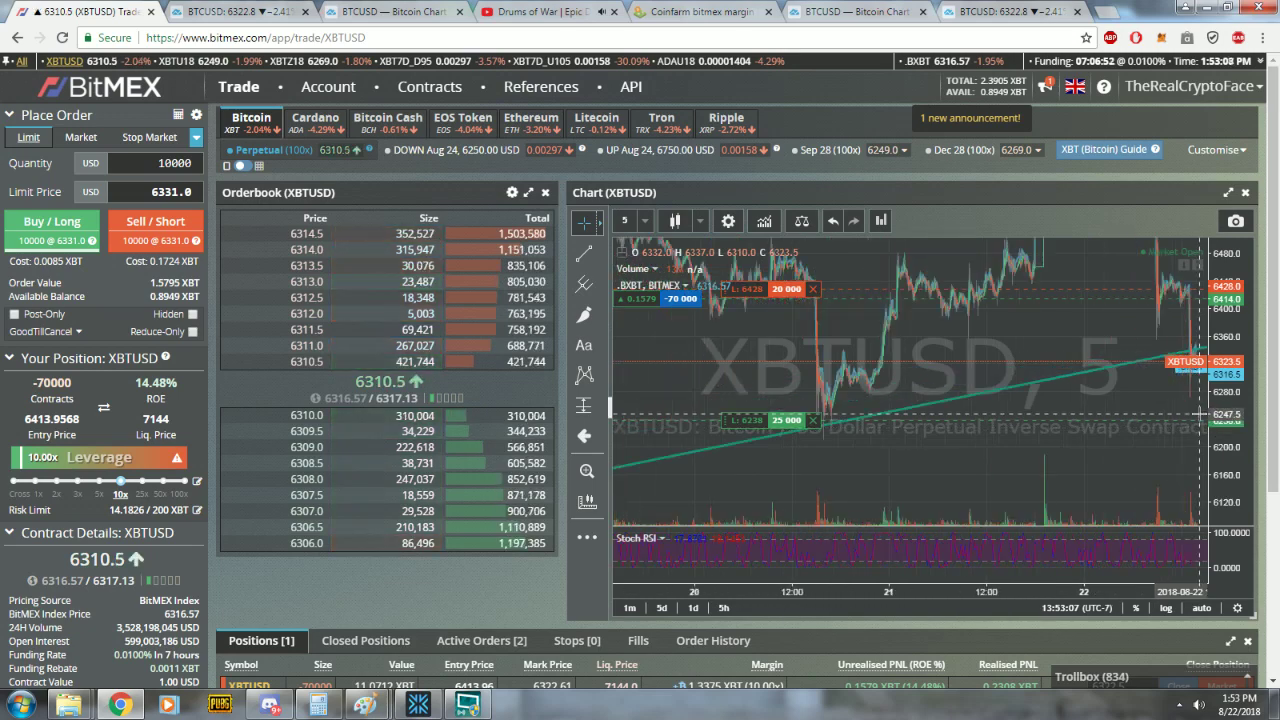
pyautogui.moveTo(1240, 340); pyautogui.dragTo(1236, 465)
pyautogui.moveTo(1138, 425); pyautogui.dragTo(1038, 425)
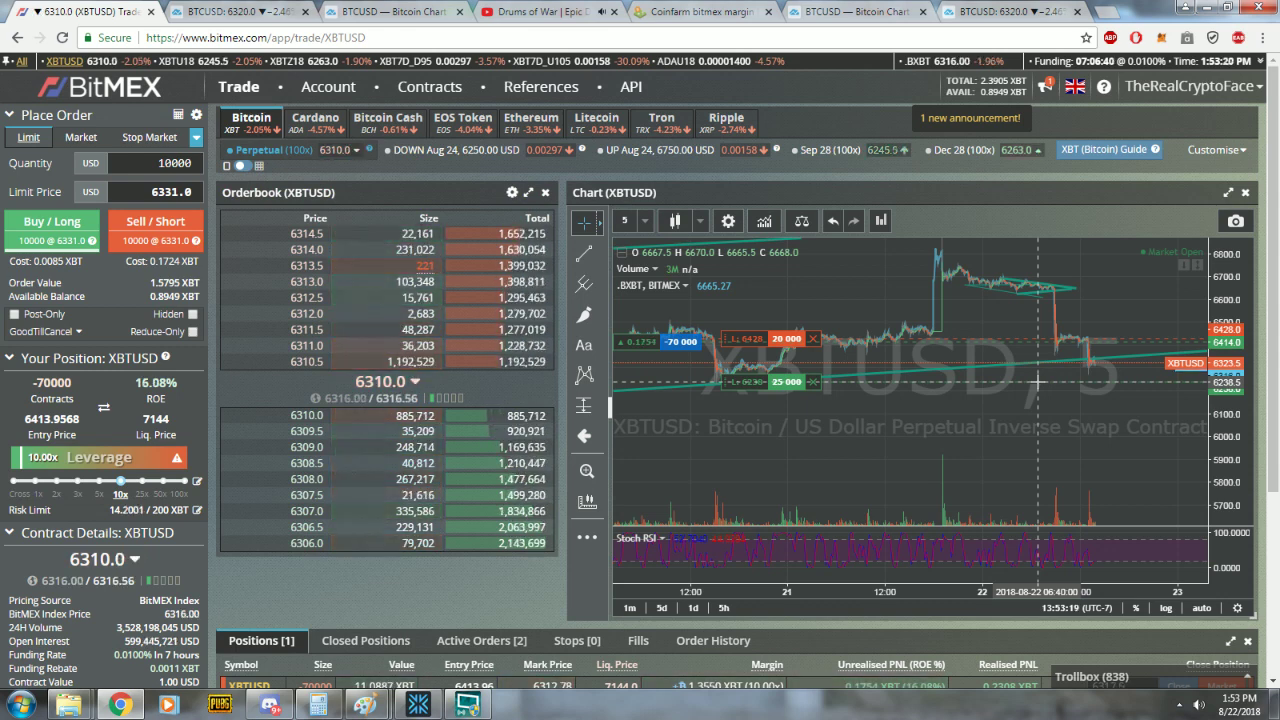
pyautogui.click(418, 705)
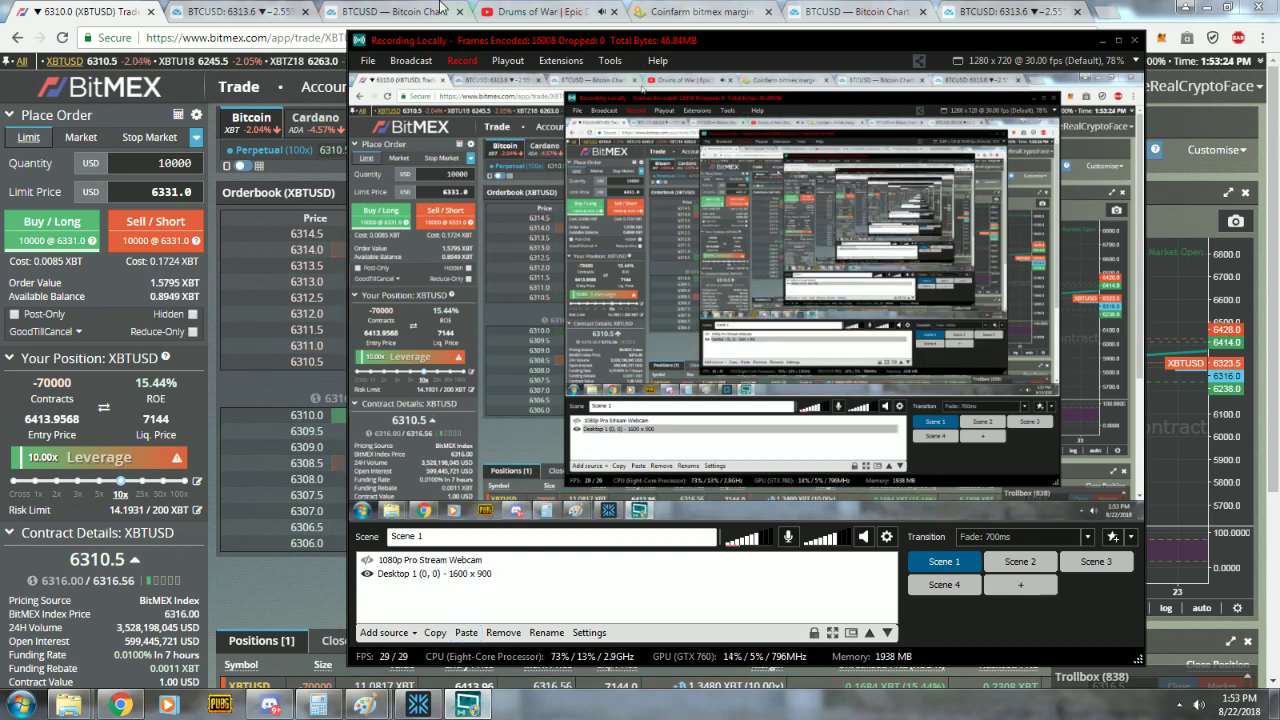